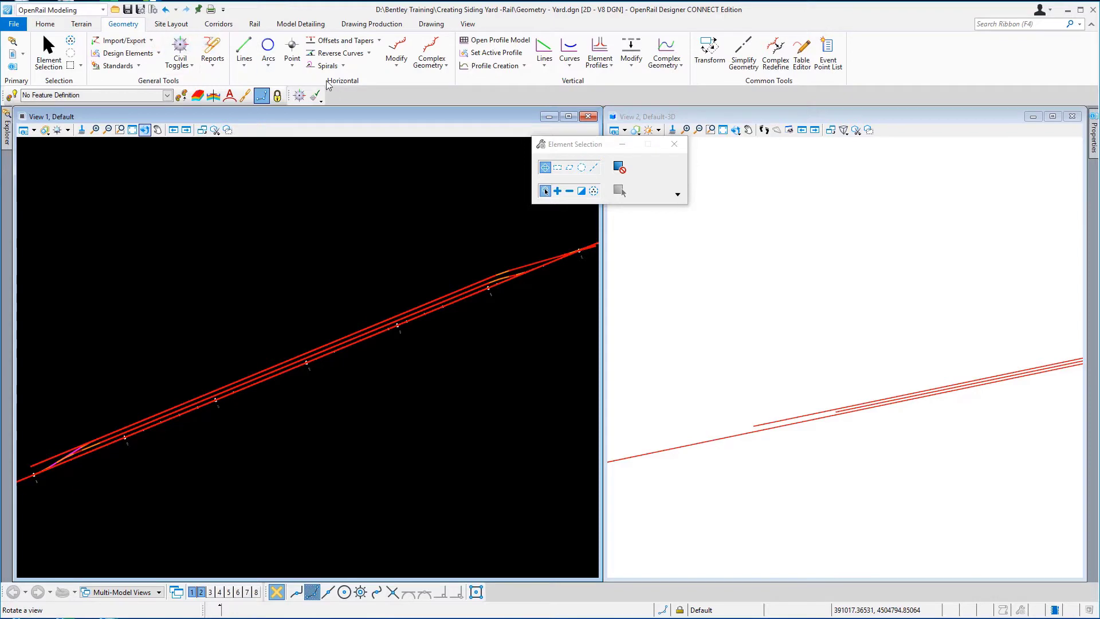
# Start creating a horizontal complex geometry element with Complex By Element, using the Manual method.
pyautogui.click(436, 68)
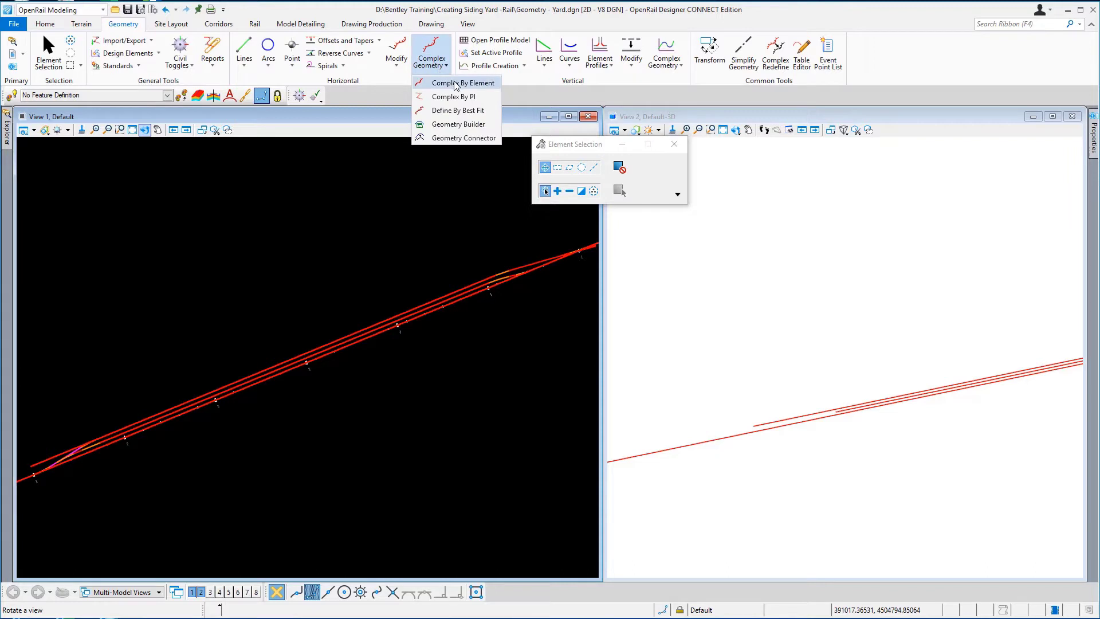
pyautogui.click(456, 84)
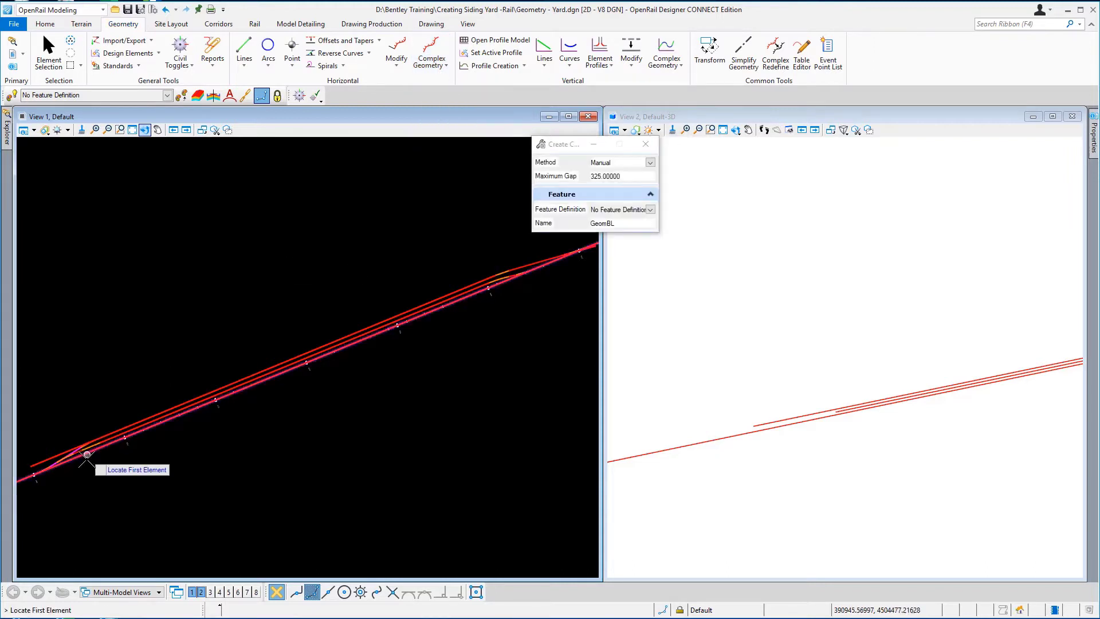
pyautogui.moveTo(86, 454); pyautogui.dragTo(265, 395, button='middle')
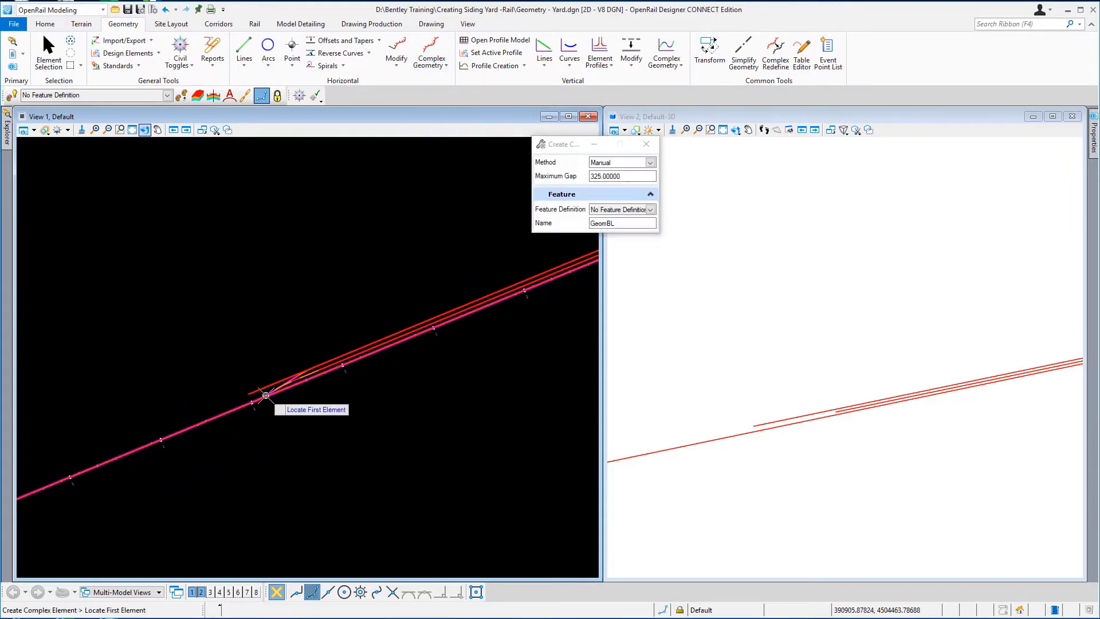
pyautogui.scroll(4, 265, 396)
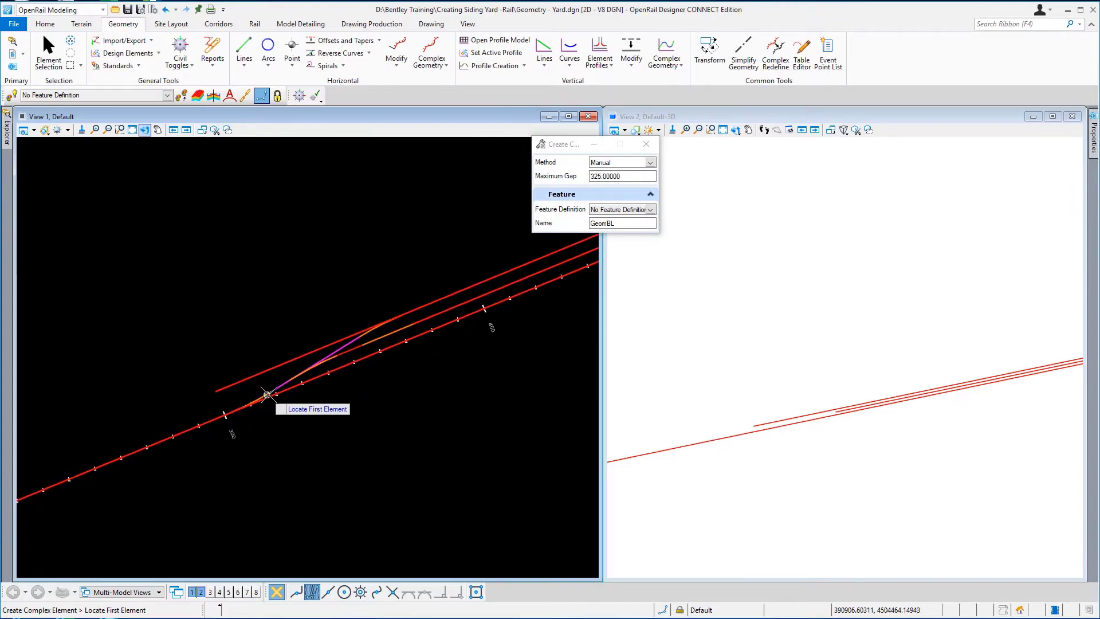
pyautogui.scroll(2, 376, 392)
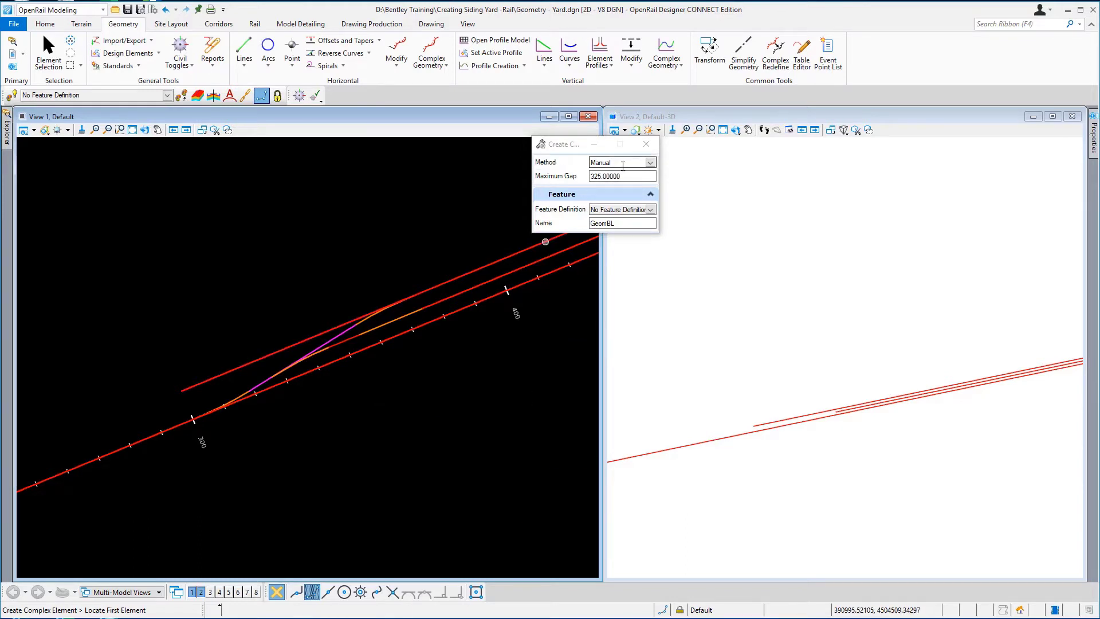
pyautogui.click(653, 164)
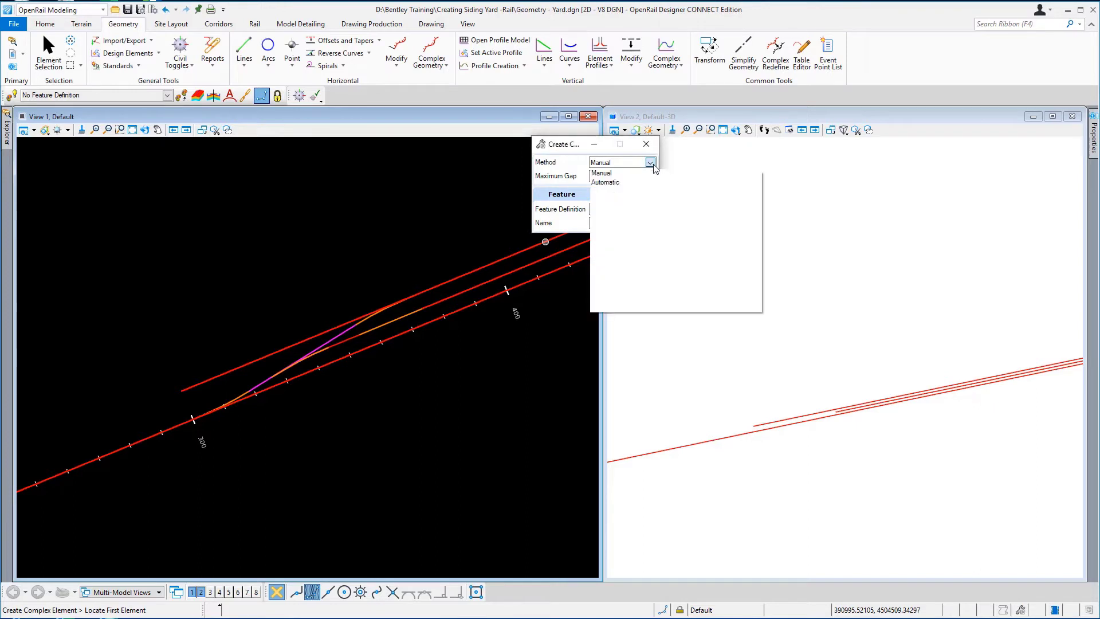
pyautogui.click(607, 173)
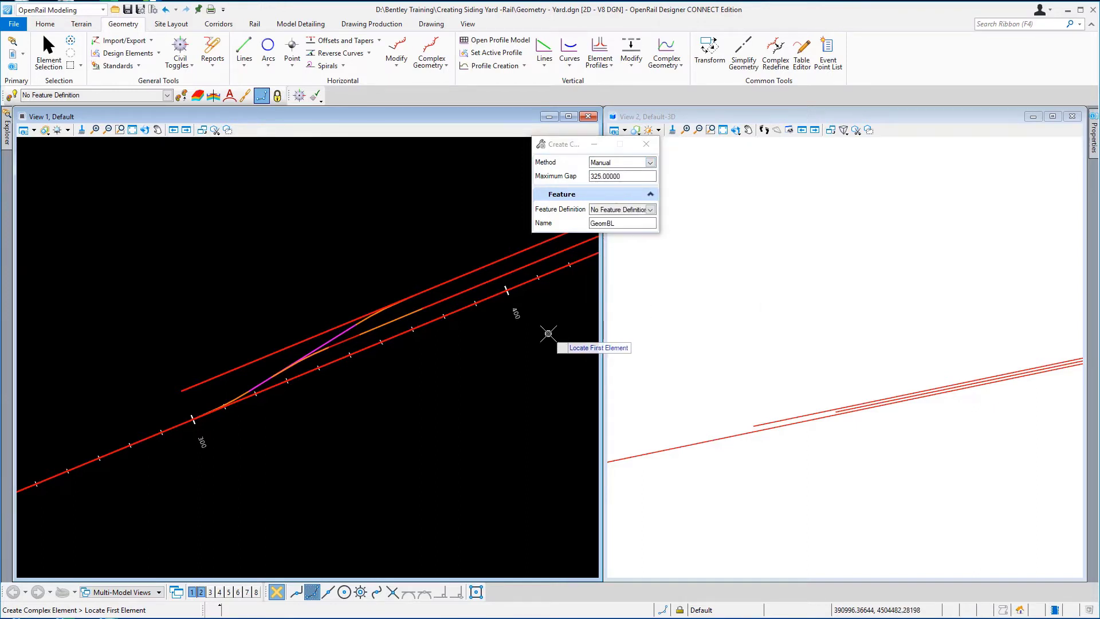
# Set the complex element's feature definition to Geom_Baseline and its name to Siding Track A.
pyautogui.click(651, 210)
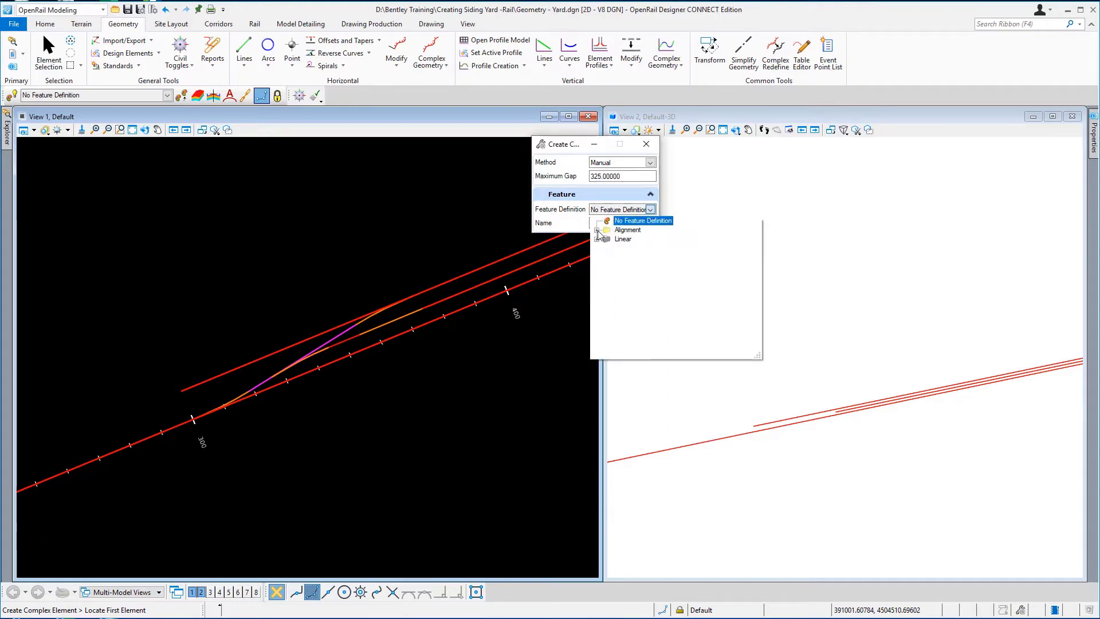
pyautogui.click(597, 231)
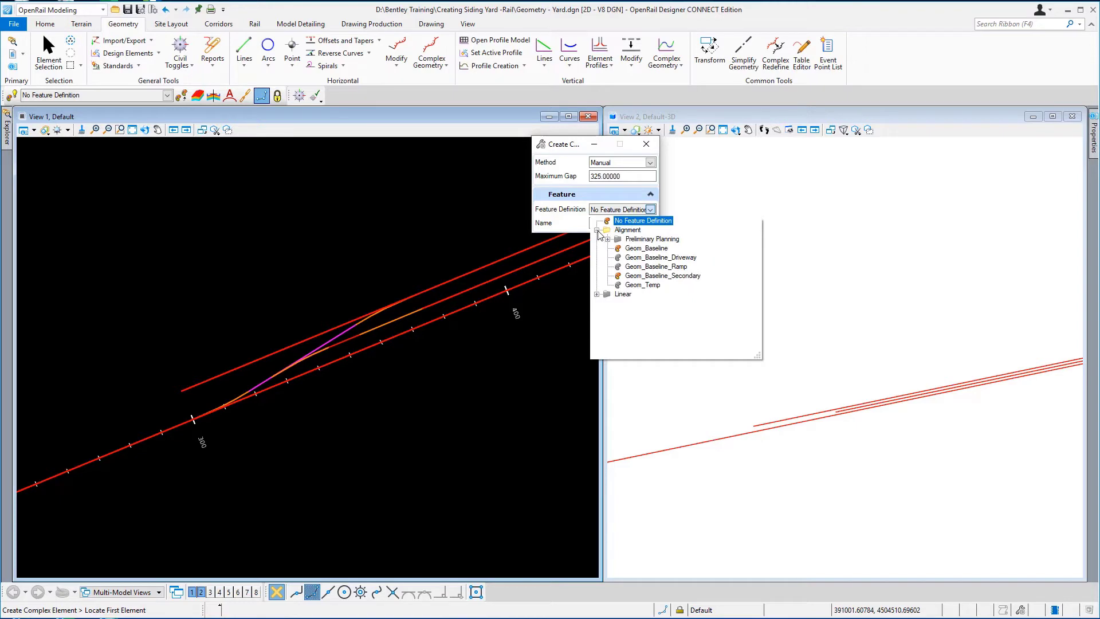
pyautogui.click(636, 248)
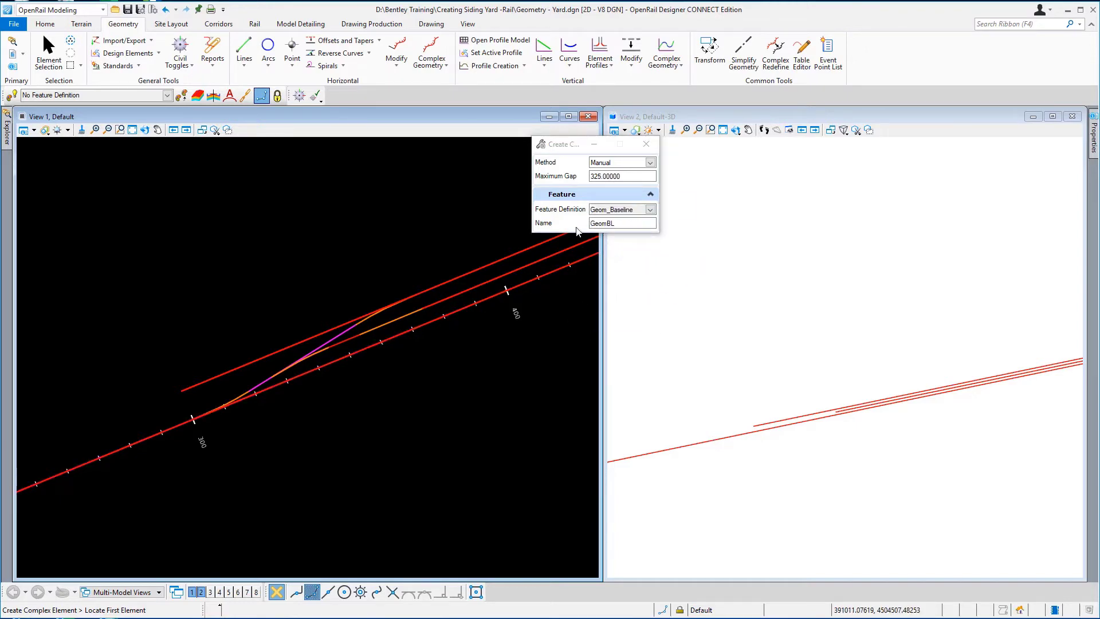
pyautogui.doubleClick(601, 224)
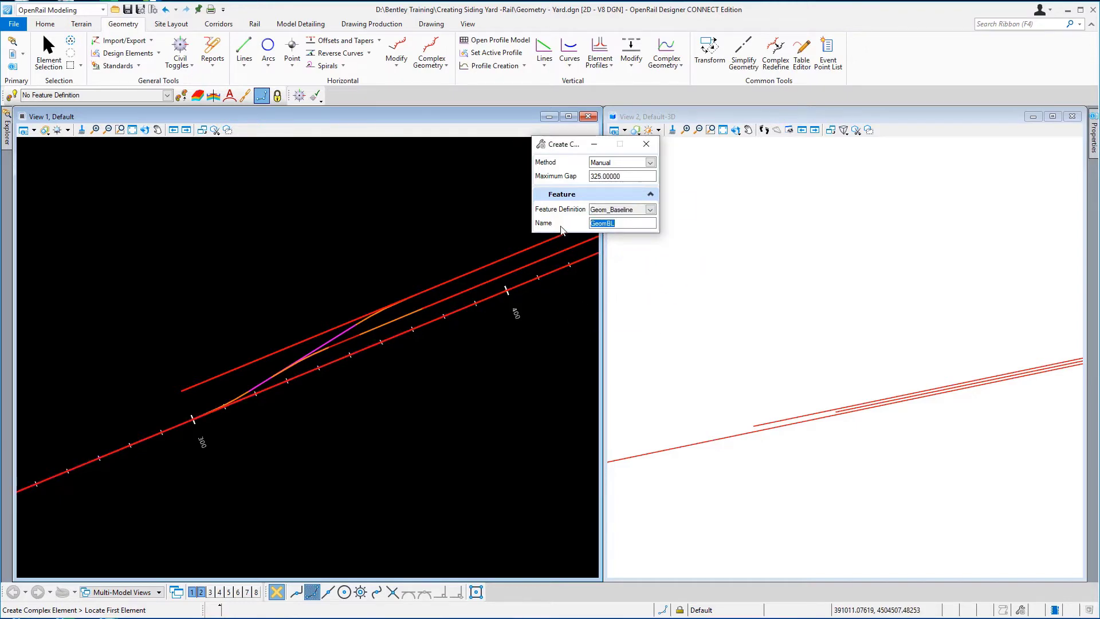
pyautogui.write('Sidin')
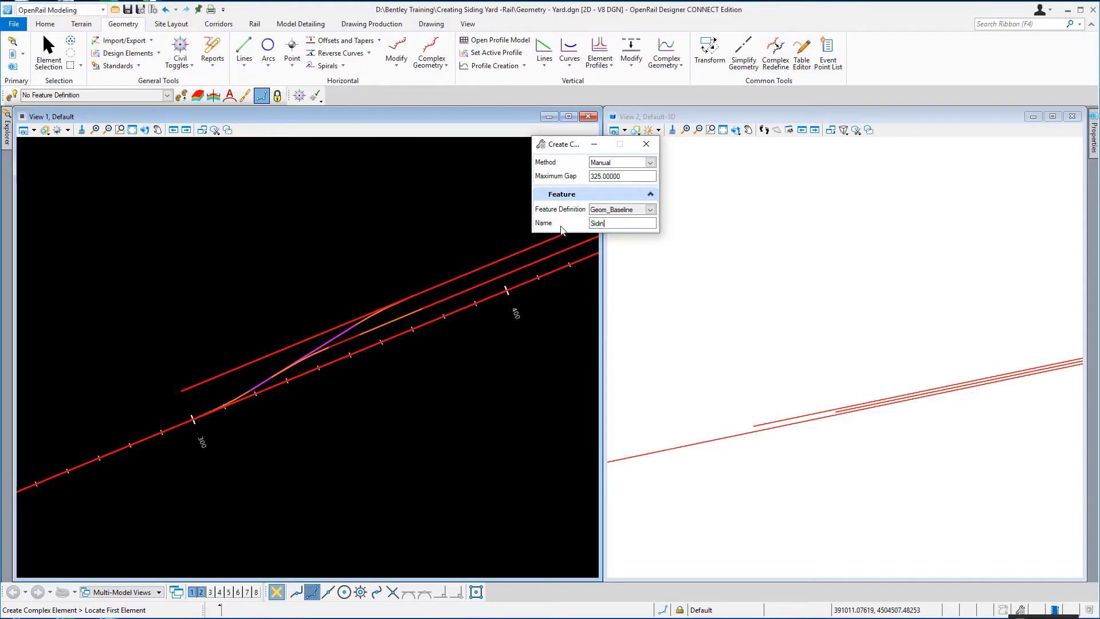
pyautogui.write('g Track A')
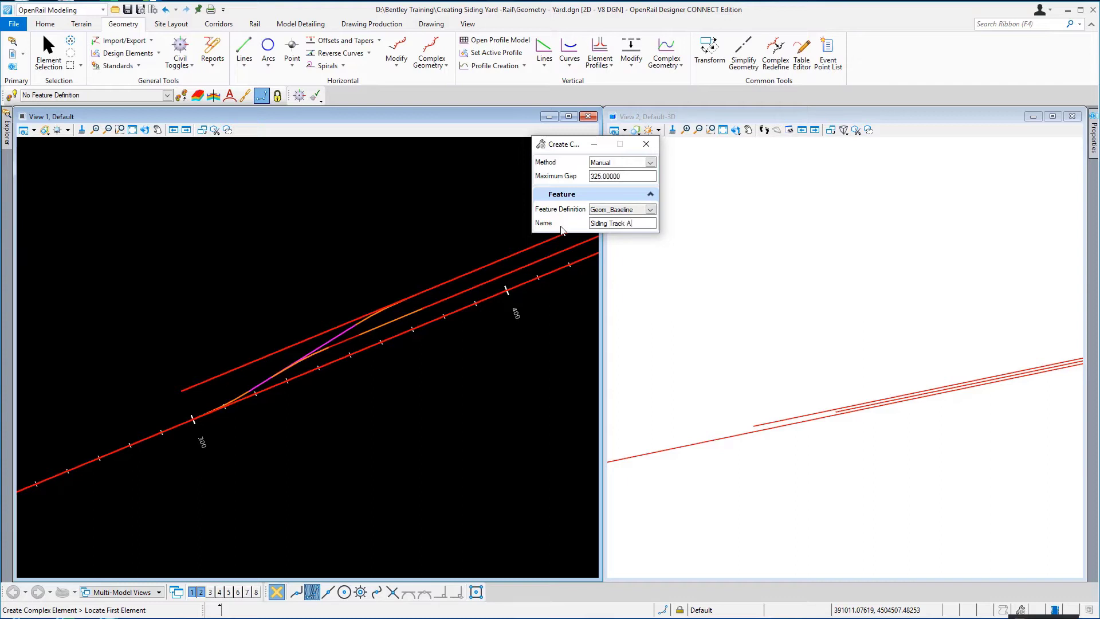
# Chain the inner turnout arc just past station 300, the connecting line and curve, and the long middle siding line in order.
pyautogui.scroll(2, 229, 420)
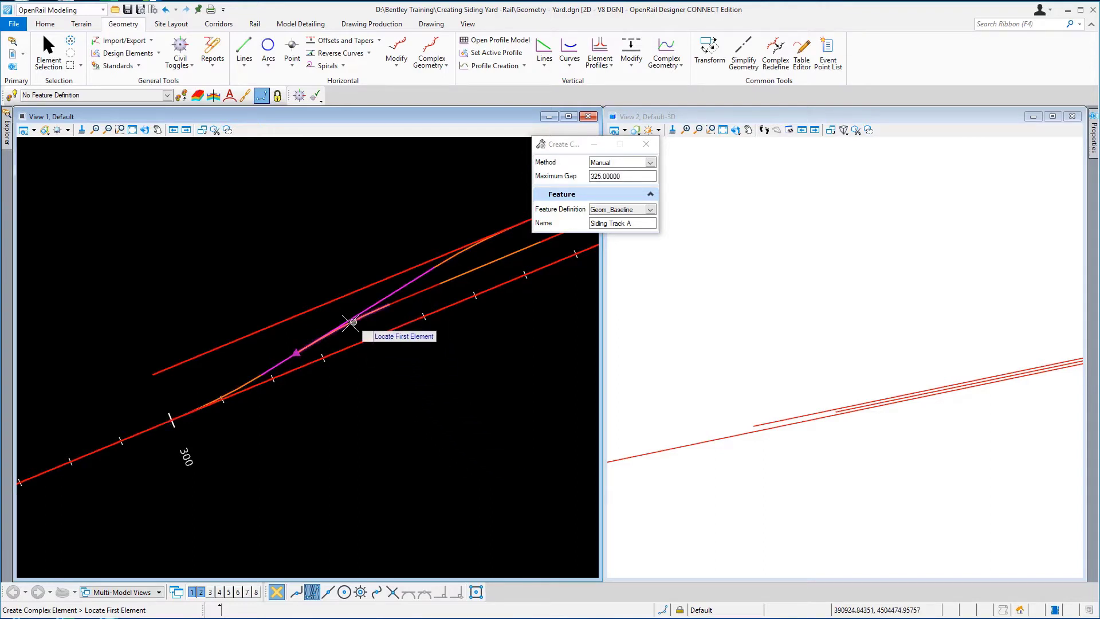
pyautogui.scroll(2, 346, 324)
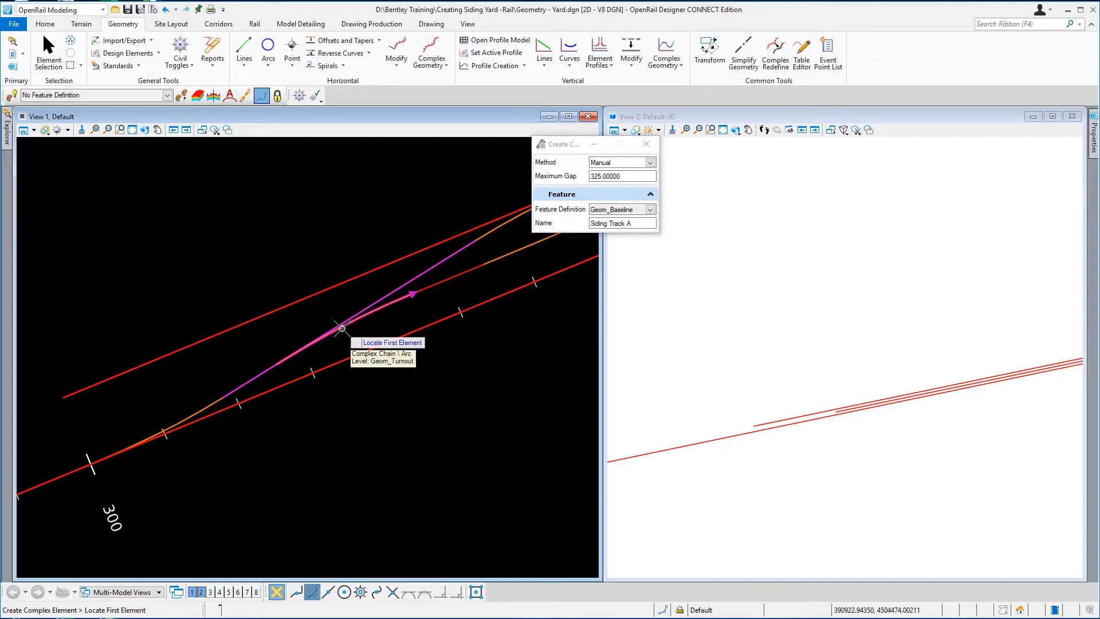
pyautogui.click(342, 328)
pyautogui.rightClick(396, 320)
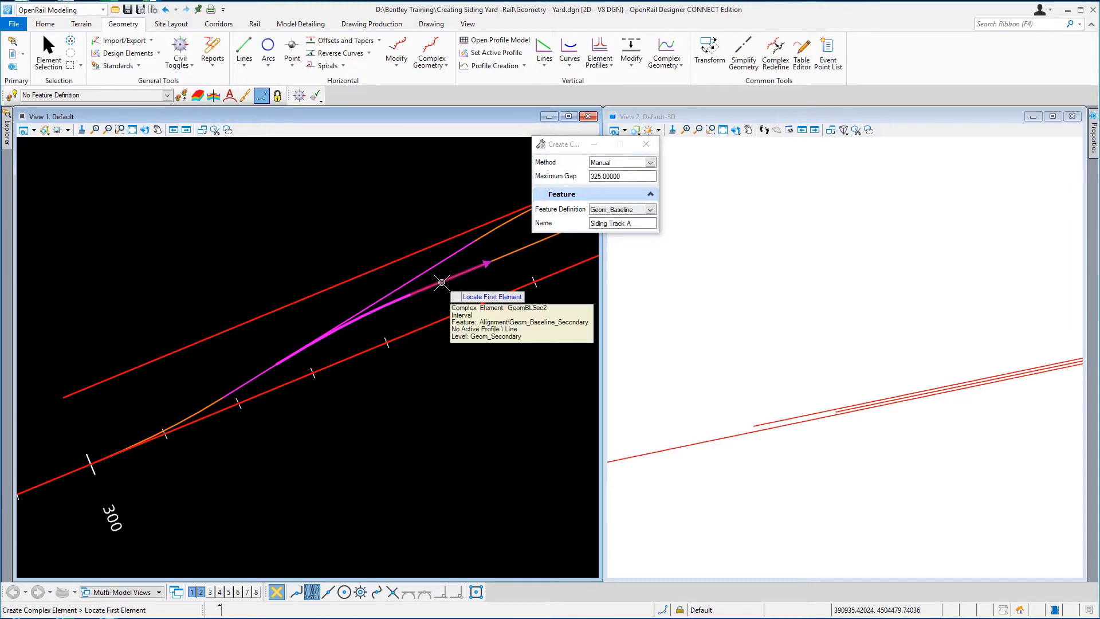
pyautogui.click(501, 257)
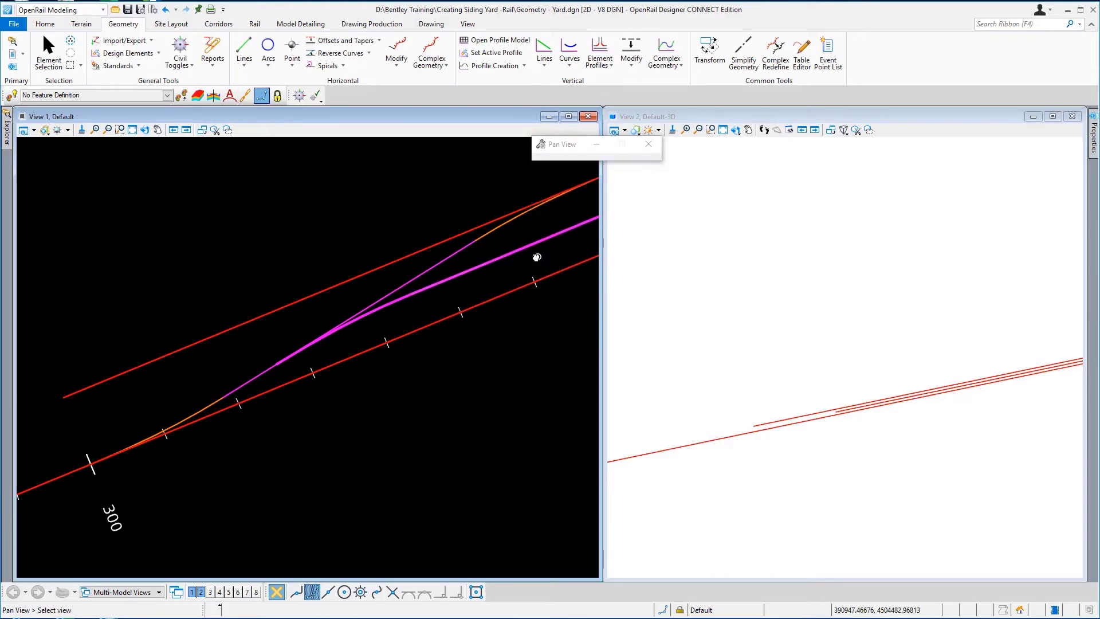
pyautogui.moveTo(368, 319); pyautogui.dragTo(153, 405, button='middle')
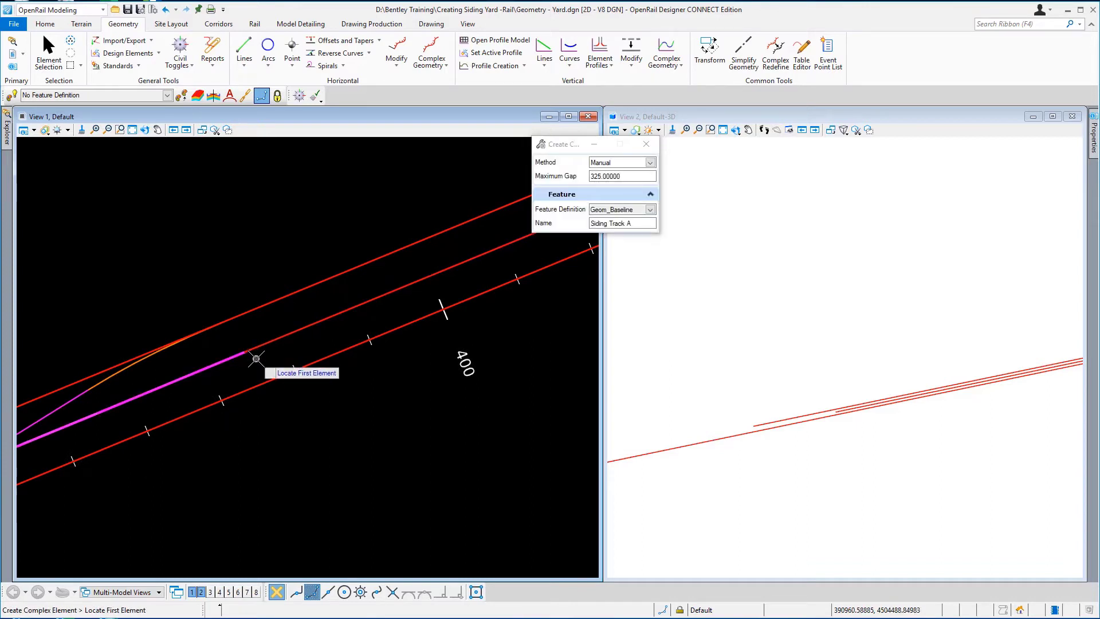
pyautogui.click(262, 345)
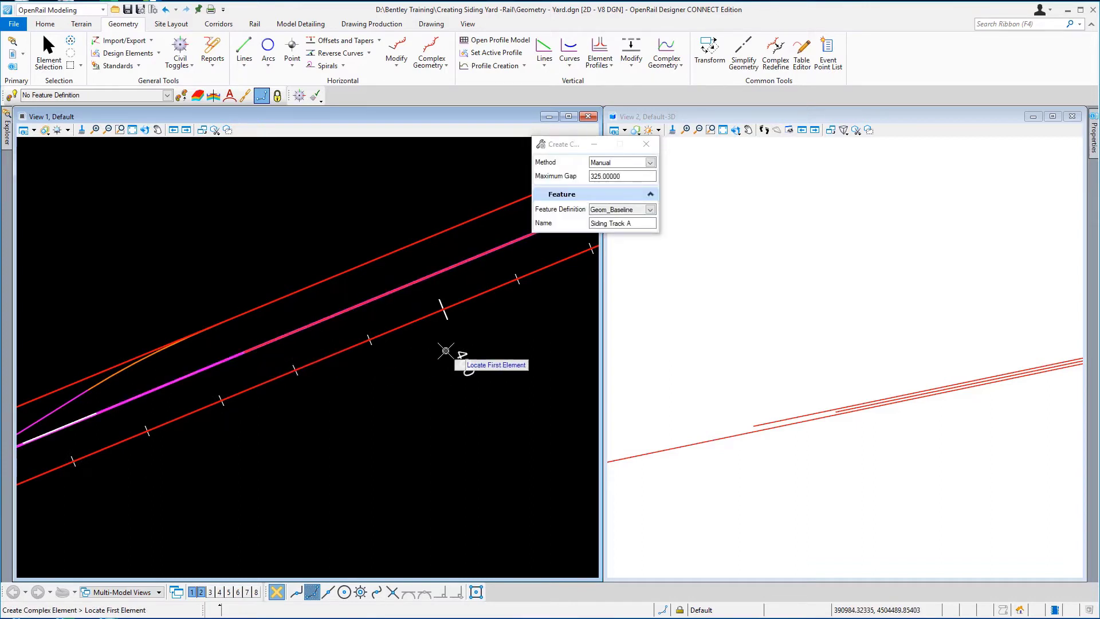
# Add the curve, short line and turnout arc past station 800 up to the main track, and complete the complex element.
pyautogui.scroll(-2, 449, 352)
pyautogui.moveTo(516, 319); pyautogui.dragTo(116, 513, button='middle')
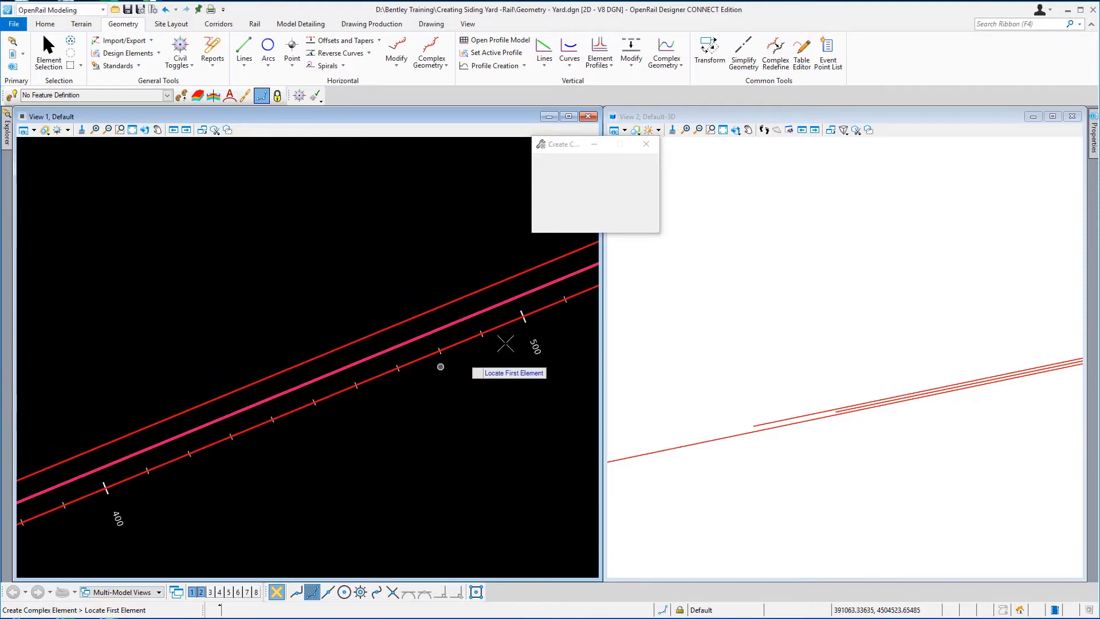
pyautogui.moveTo(503, 345); pyautogui.dragTo(137, 480, button='middle')
pyautogui.moveTo(526, 318); pyautogui.dragTo(177, 450, button='middle')
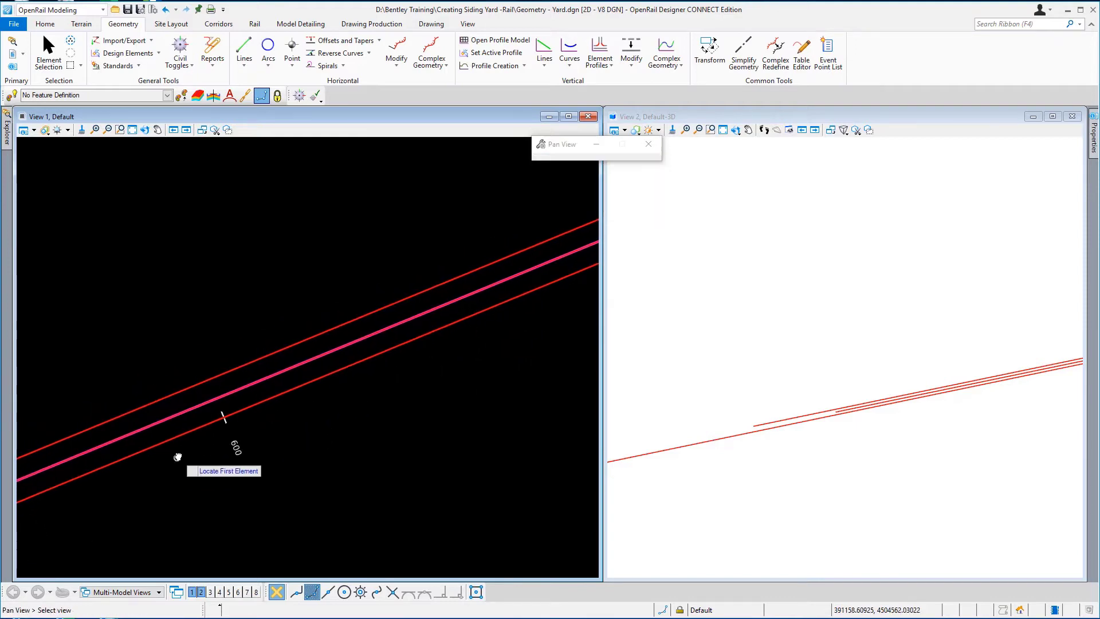
pyautogui.moveTo(493, 333); pyautogui.dragTo(315, 431, button='middle')
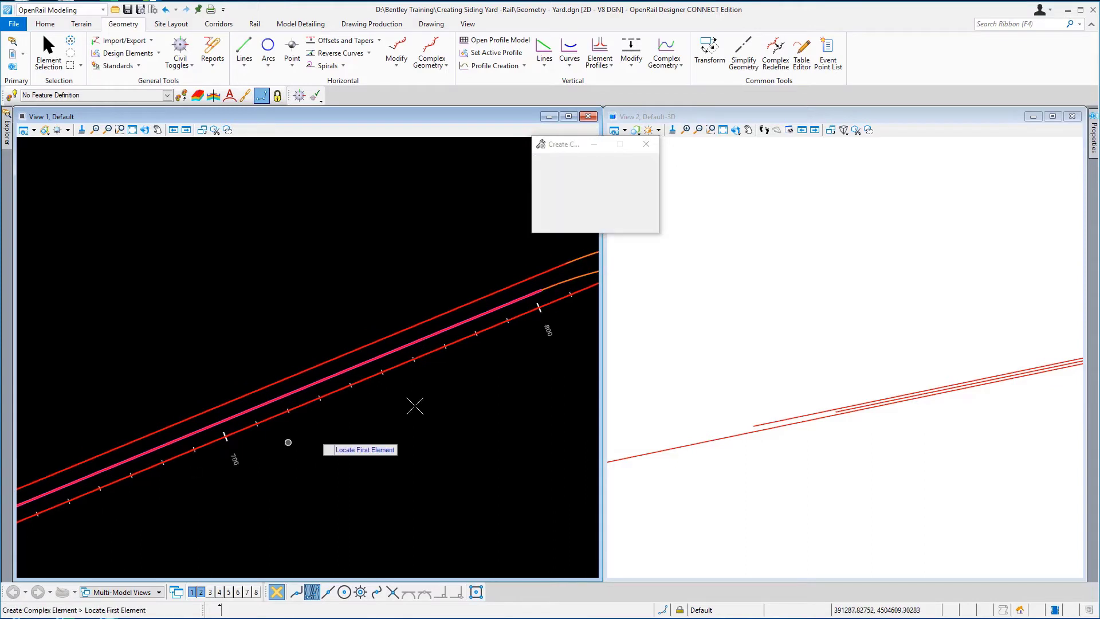
pyautogui.moveTo(533, 339); pyautogui.dragTo(330, 419, button='middle')
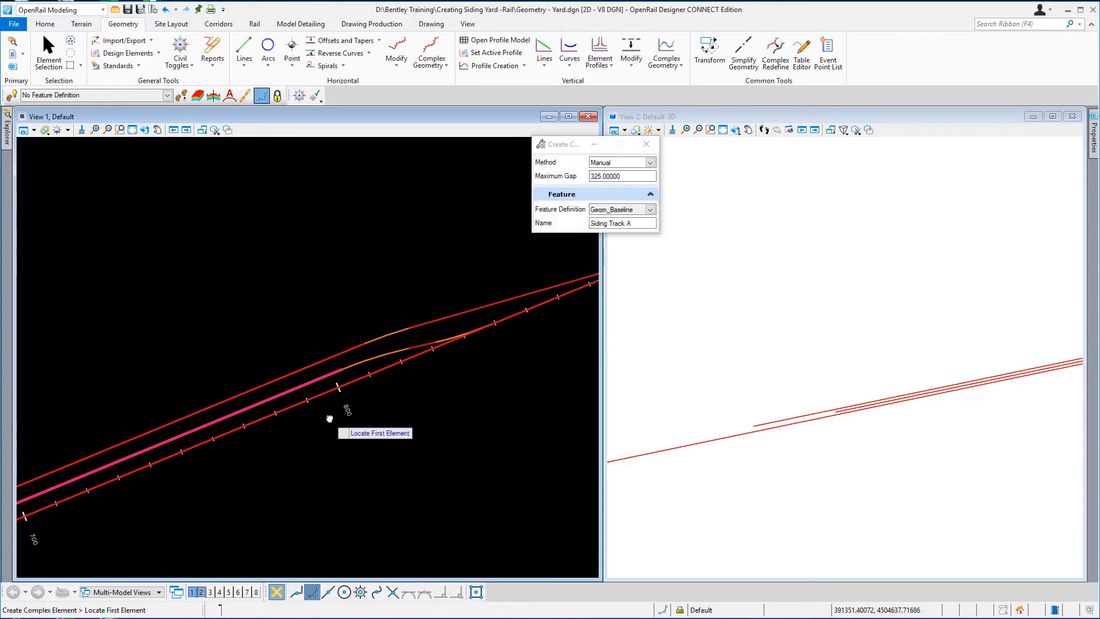
pyautogui.scroll(2, 385, 385)
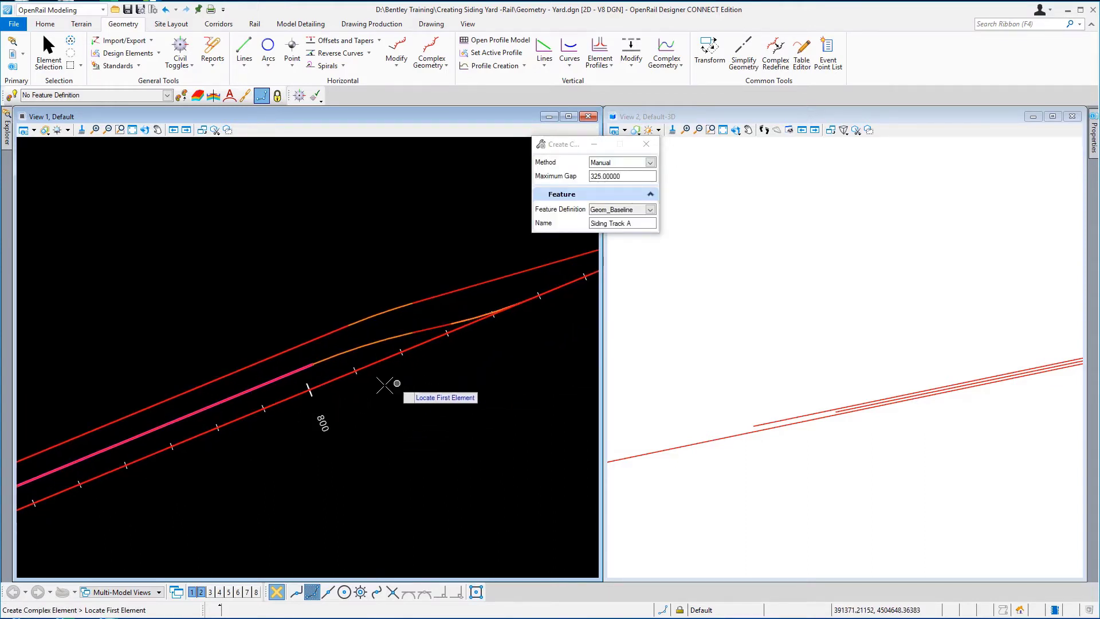
pyautogui.click(426, 328)
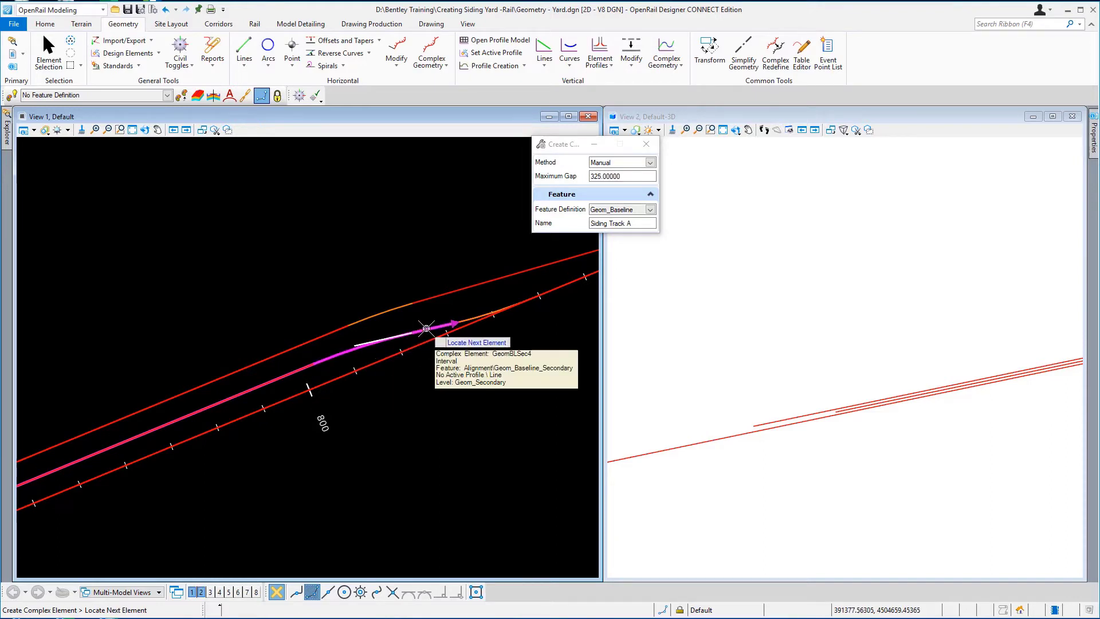
pyautogui.click(464, 317)
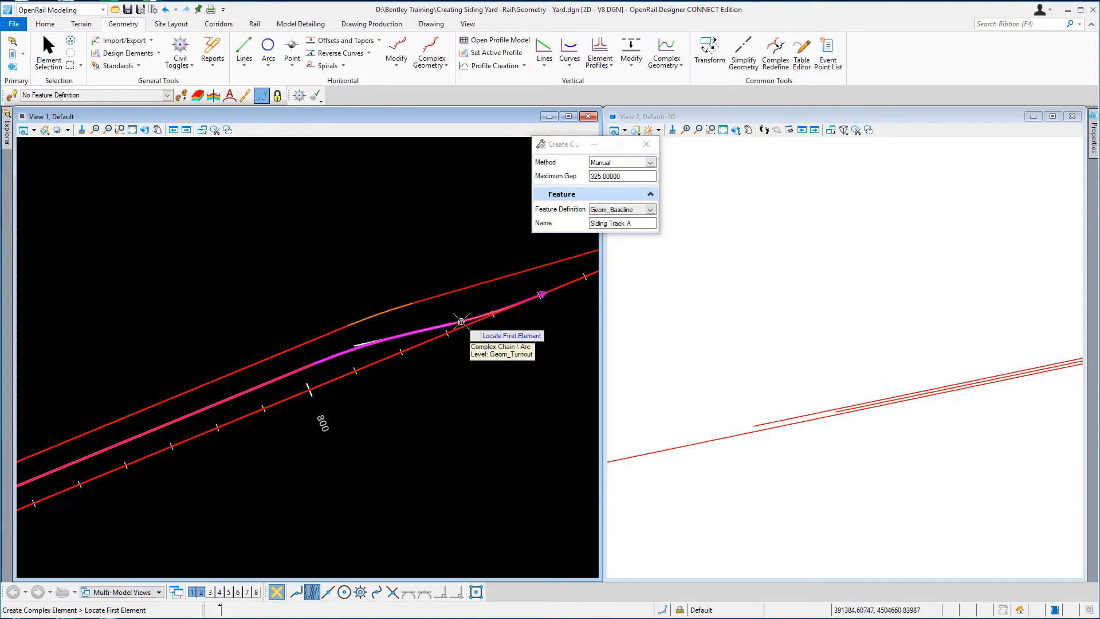
pyautogui.click(461, 322)
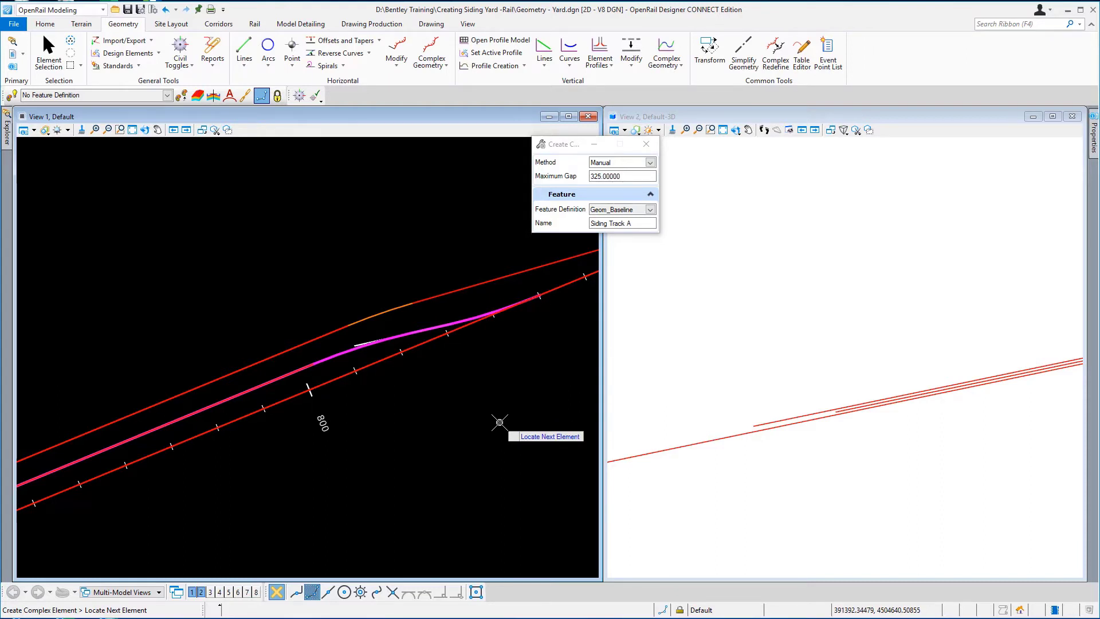
pyautogui.rightClick(500, 424)
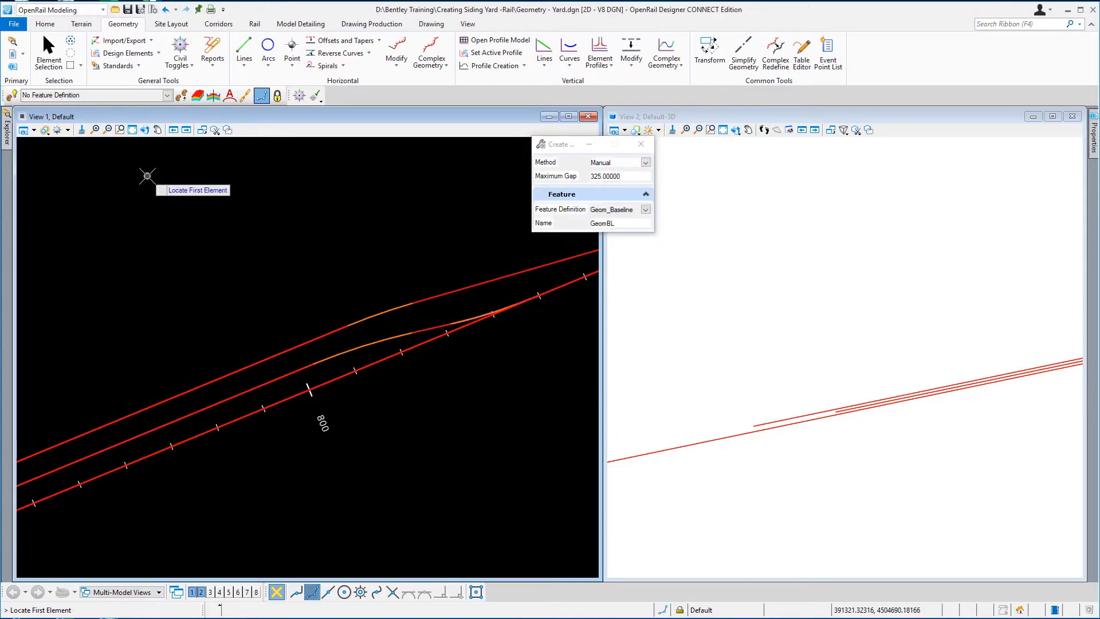
pyautogui.rightClick(147, 176)
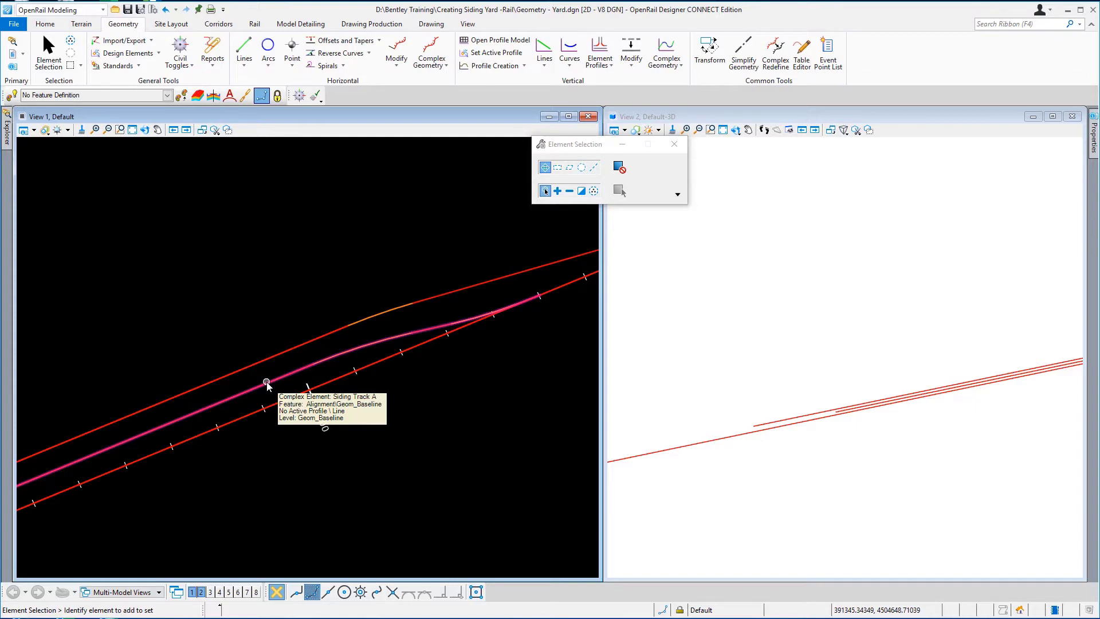
# Start another manual Complex By Element using the Geom_Baseline feature definition and name it Siding Track B.
pyautogui.scroll(-2, 284, 311)
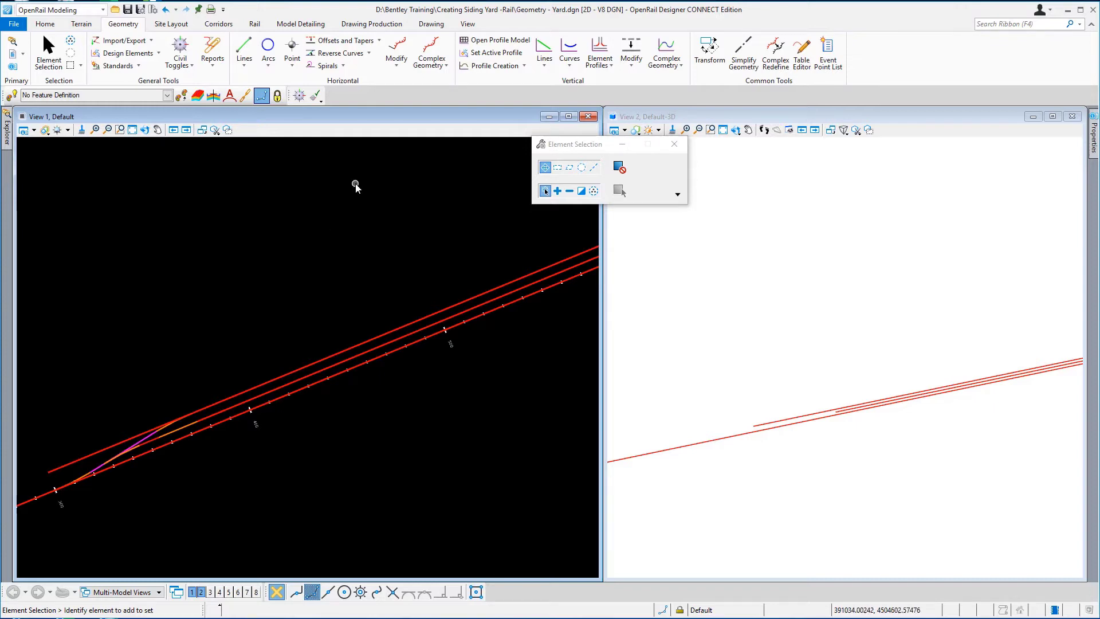
pyautogui.click(439, 63)
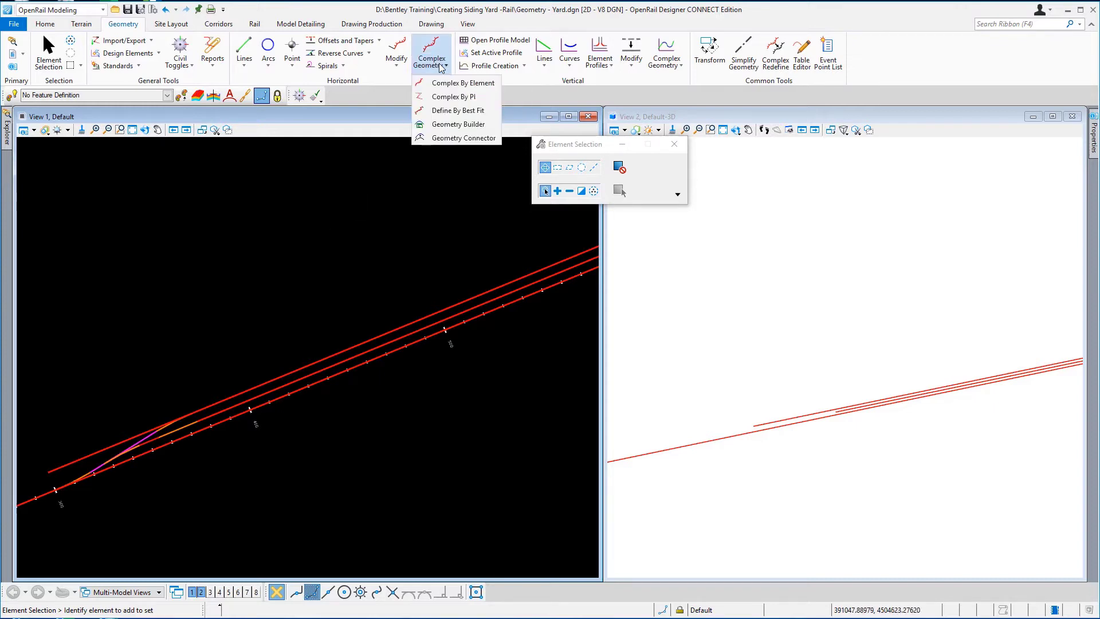
pyautogui.click(451, 84)
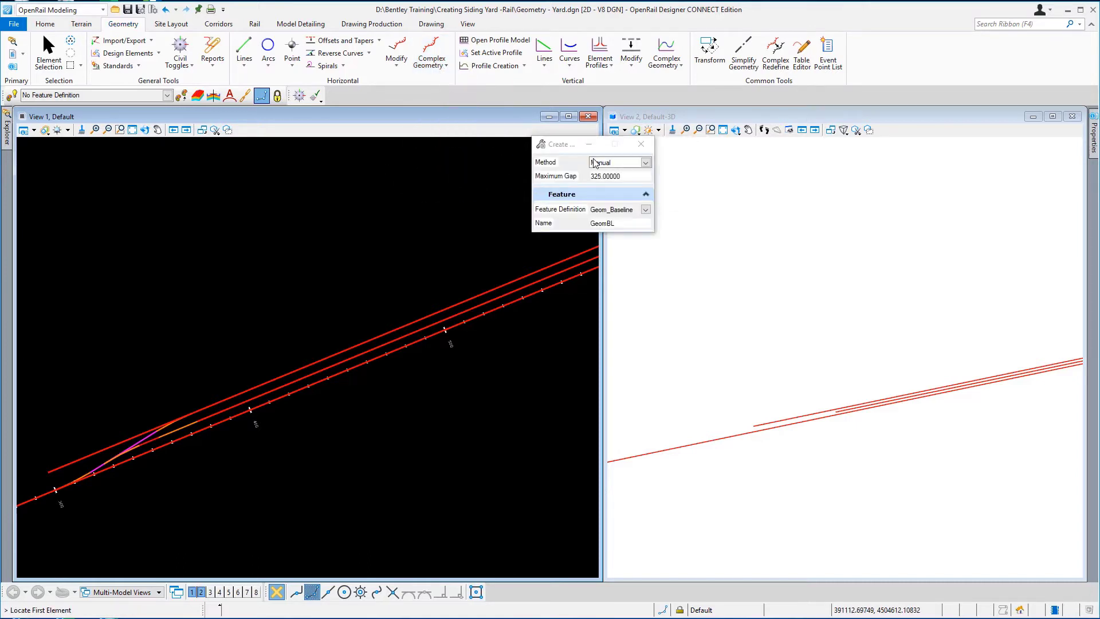
pyautogui.doubleClick(620, 224)
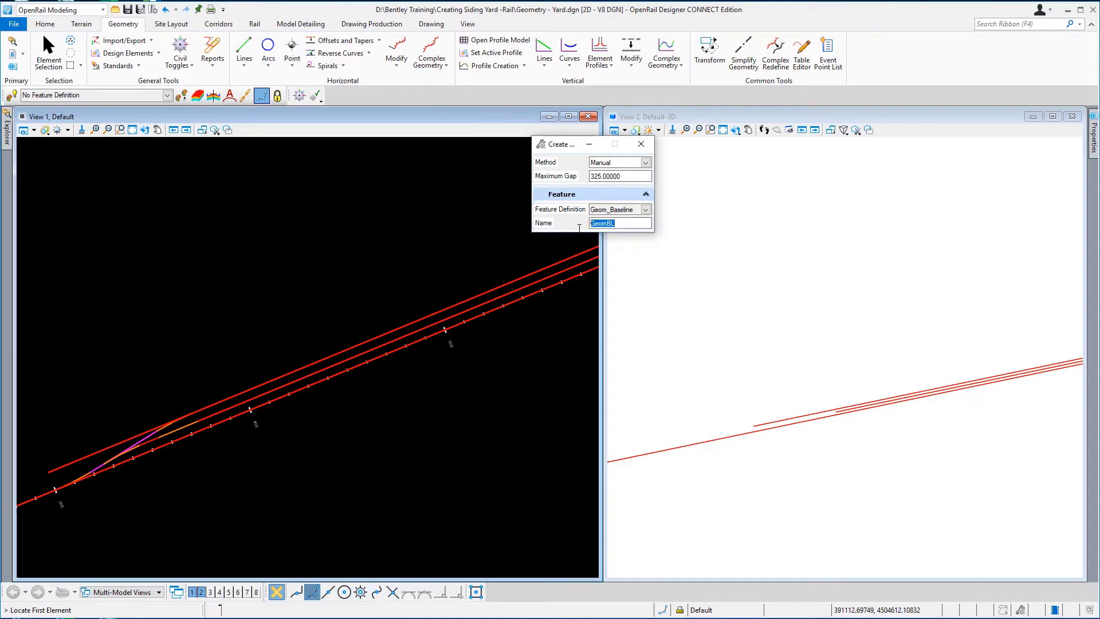
pyautogui.write('Siding Track B')
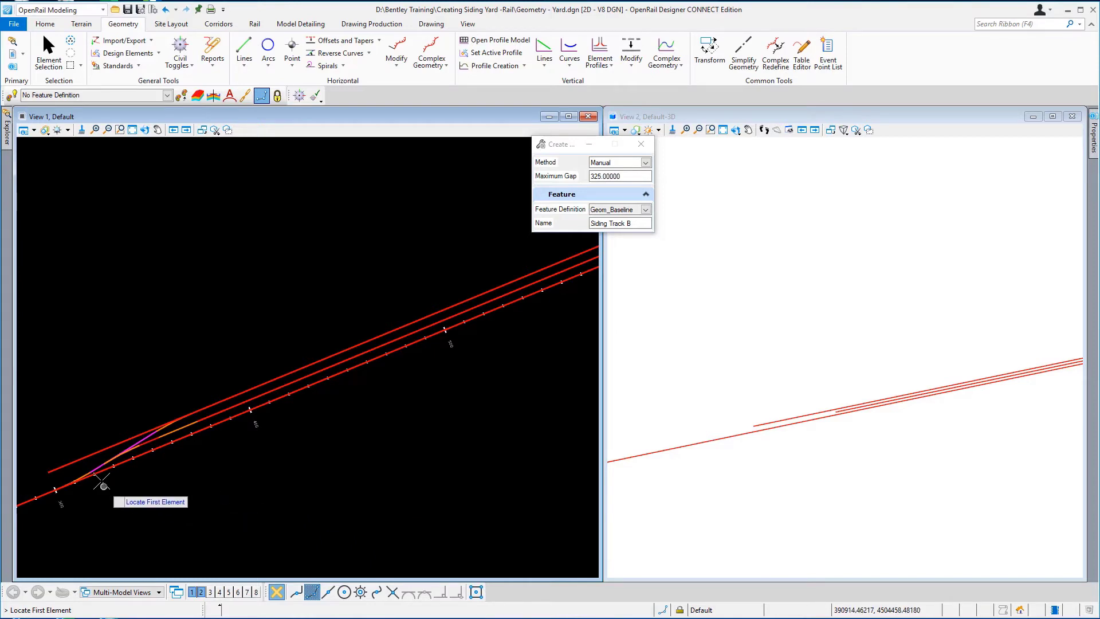
# Chain the long outermost siding line and the curve at its far end just past station 800.
pyautogui.click(91, 452)
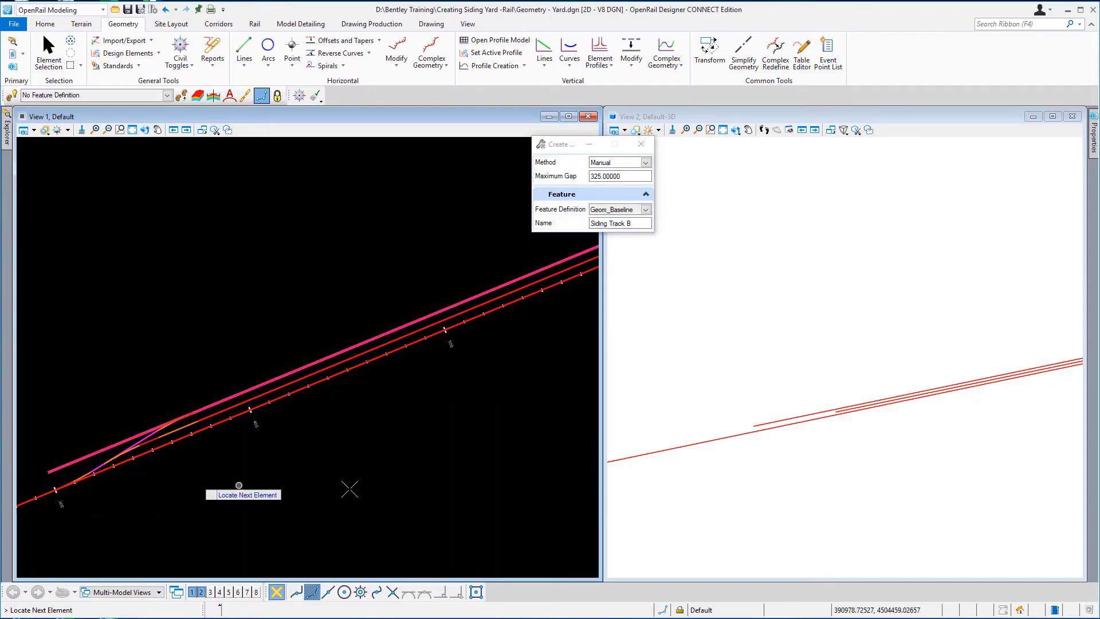
pyautogui.moveTo(307, 461); pyautogui.dragTo(182, 501, button='middle')
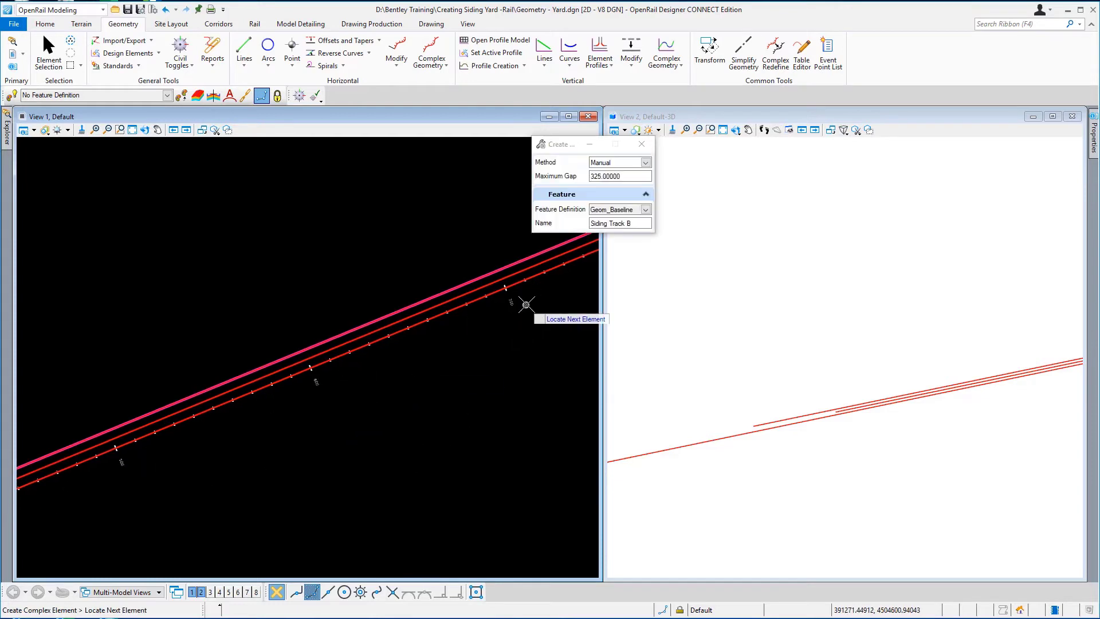
pyautogui.moveTo(525, 305); pyautogui.dragTo(193, 465, button='middle')
pyautogui.scroll(1, 418, 370)
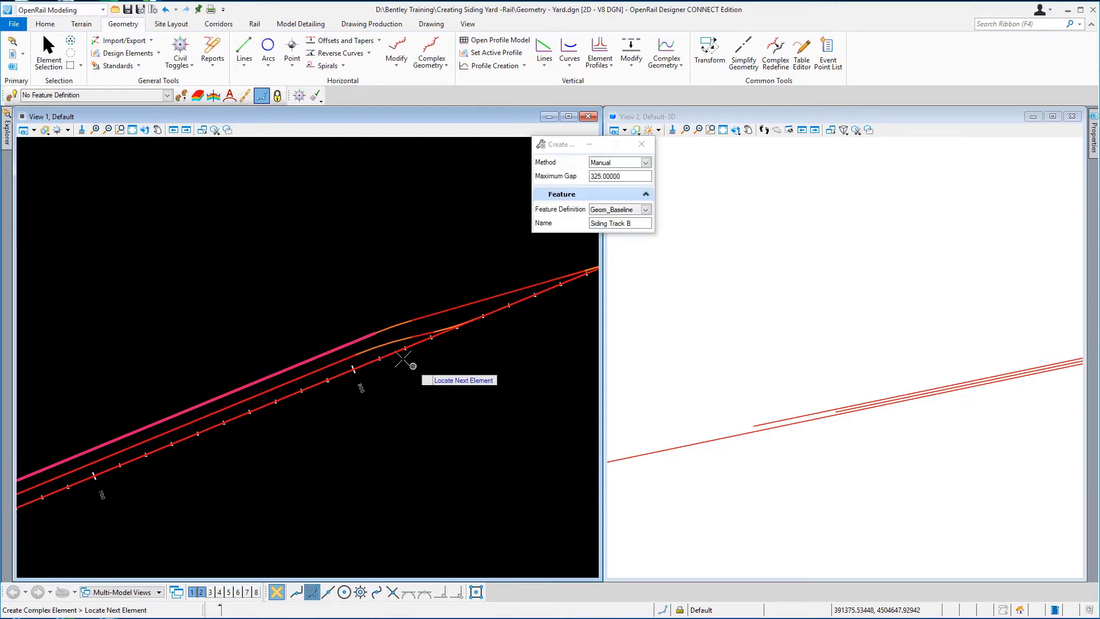
pyautogui.rightClick(397, 360)
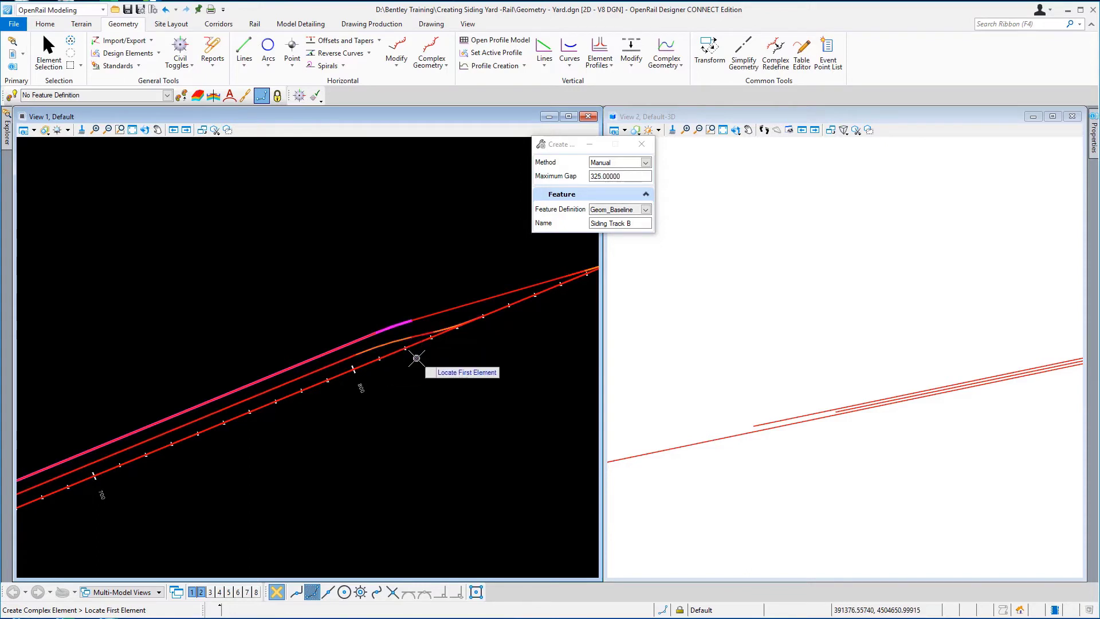
# Add the long connecting line and the turnout arcs near station 900, complete the complex element and exit the command.
pyautogui.click(421, 317)
pyautogui.moveTo(529, 328); pyautogui.dragTo(325, 451, button='middle')
pyautogui.scroll(2, 361, 449)
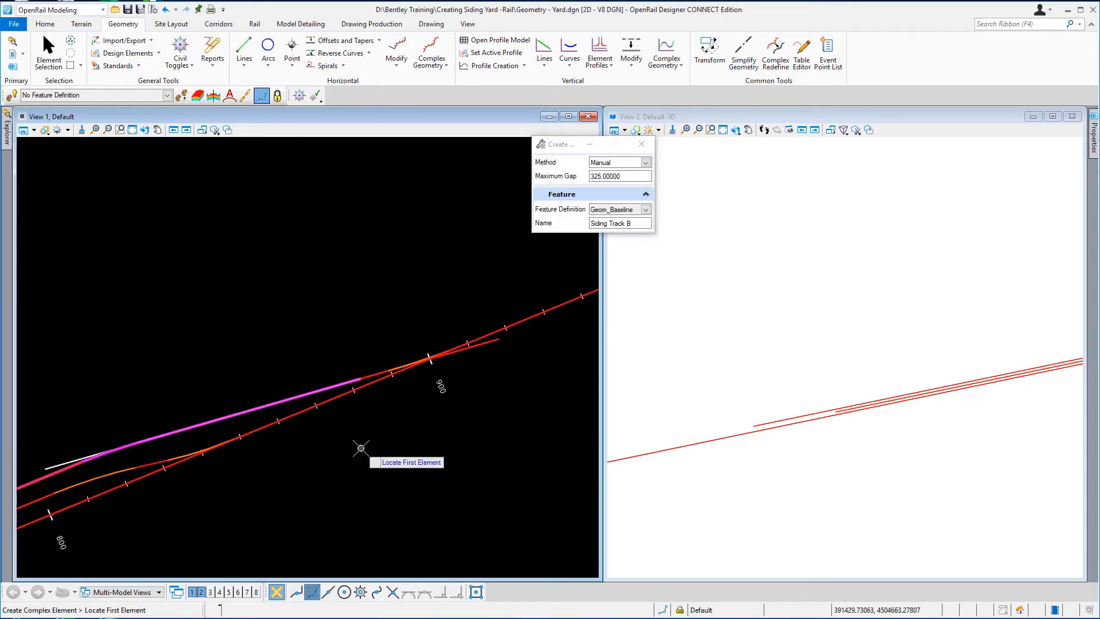
pyautogui.click(369, 376)
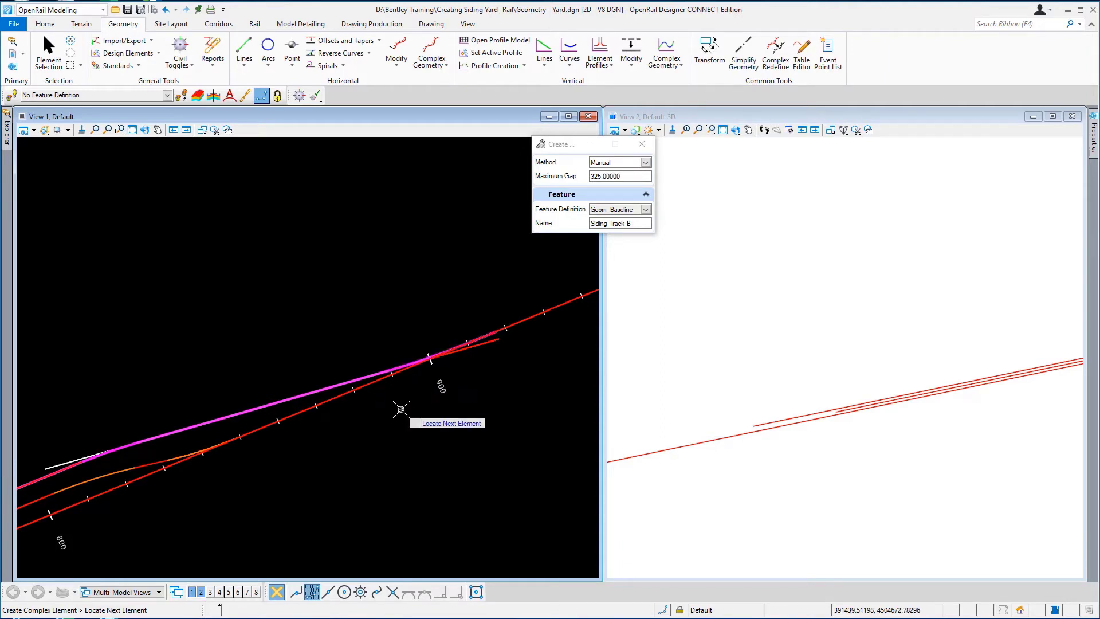
pyautogui.rightClick(401, 409)
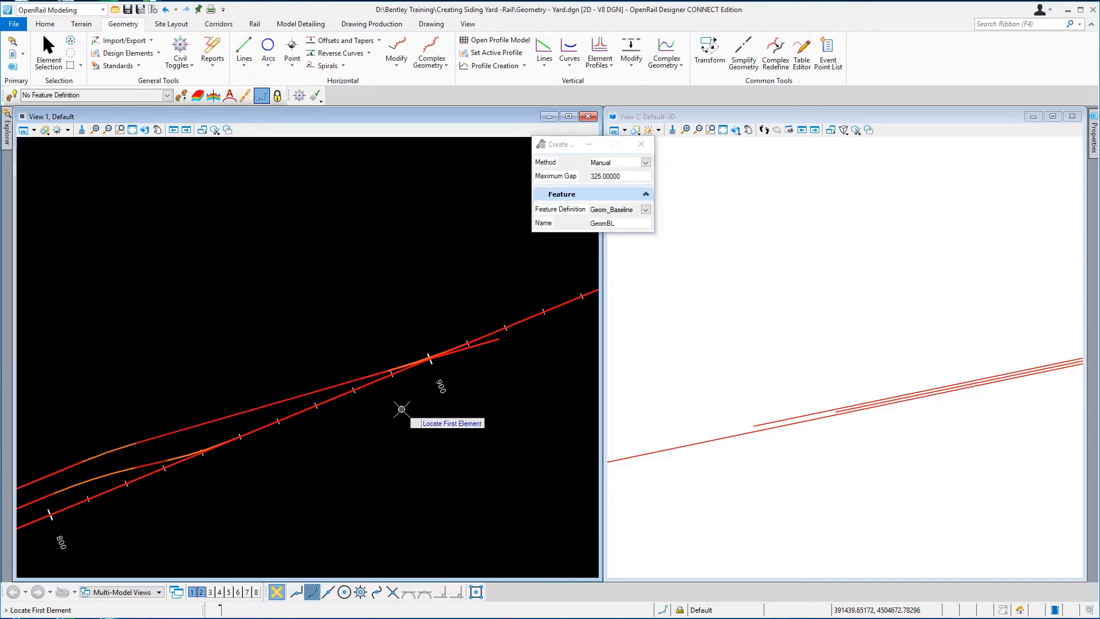
pyautogui.rightClick(402, 409)
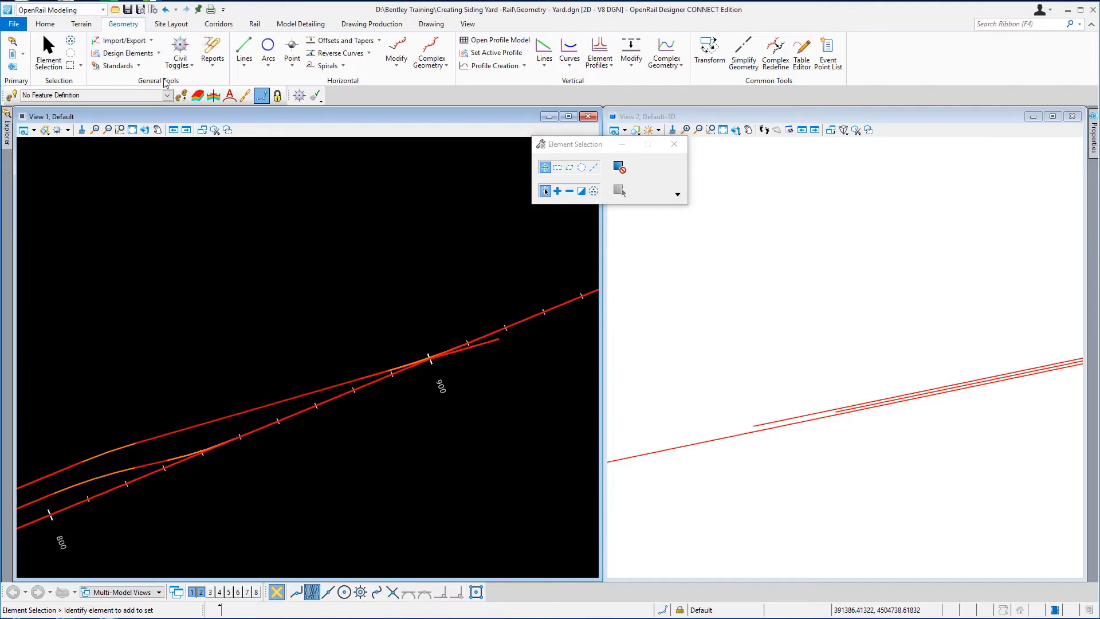
# Start a Horizontal Geometry Report with Siding Track A as its only element.
pyautogui.click(212, 57)
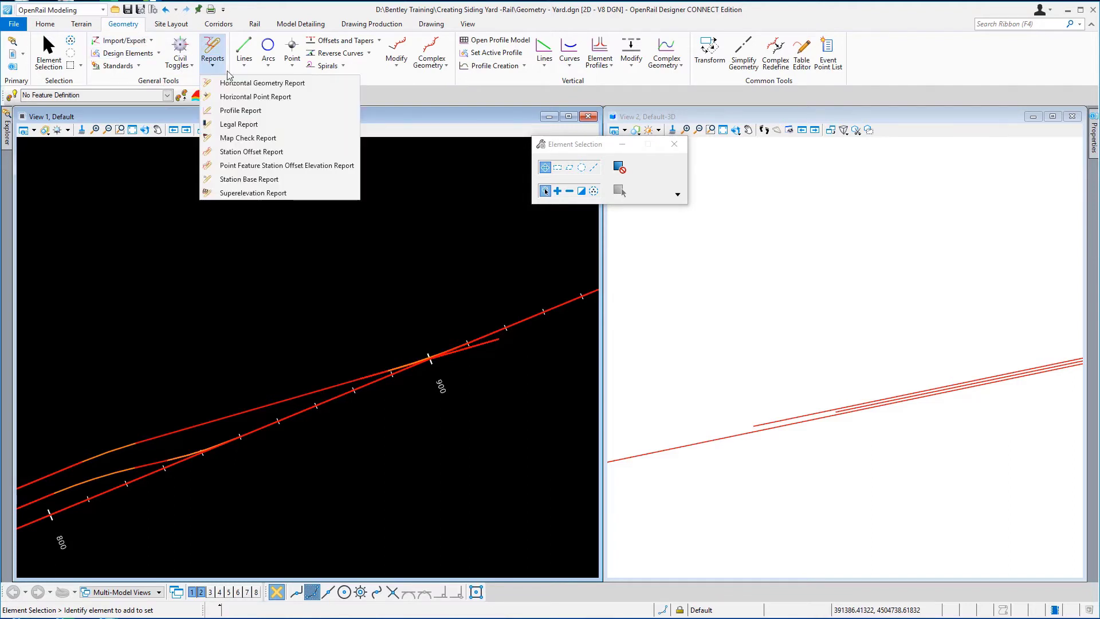
pyautogui.click(256, 84)
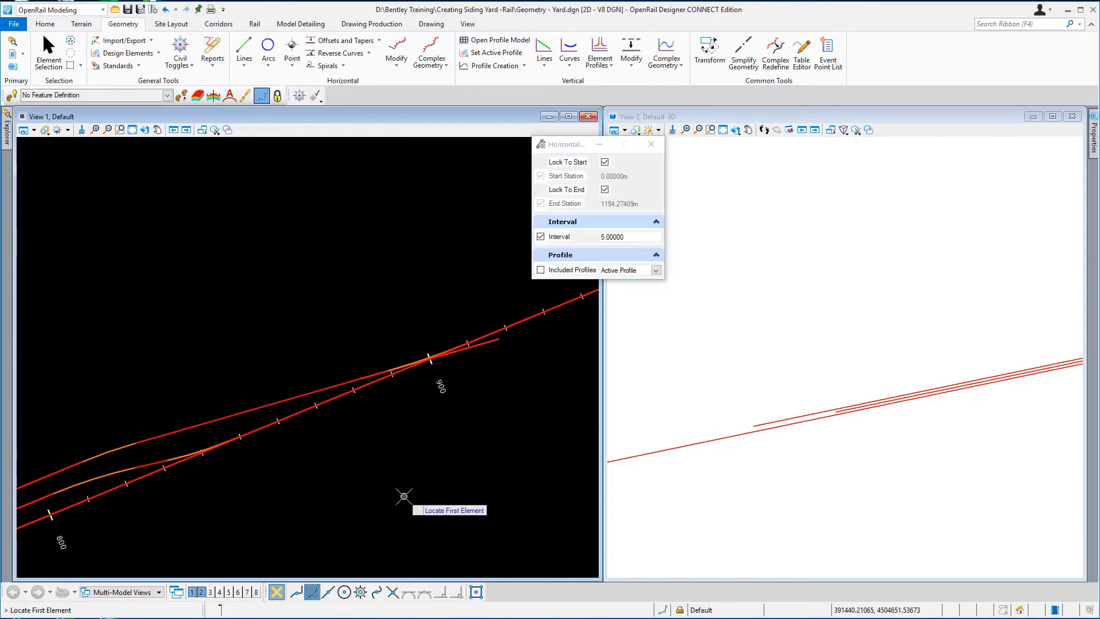
pyautogui.moveTo(362, 494); pyautogui.dragTo(469, 410, button='middle')
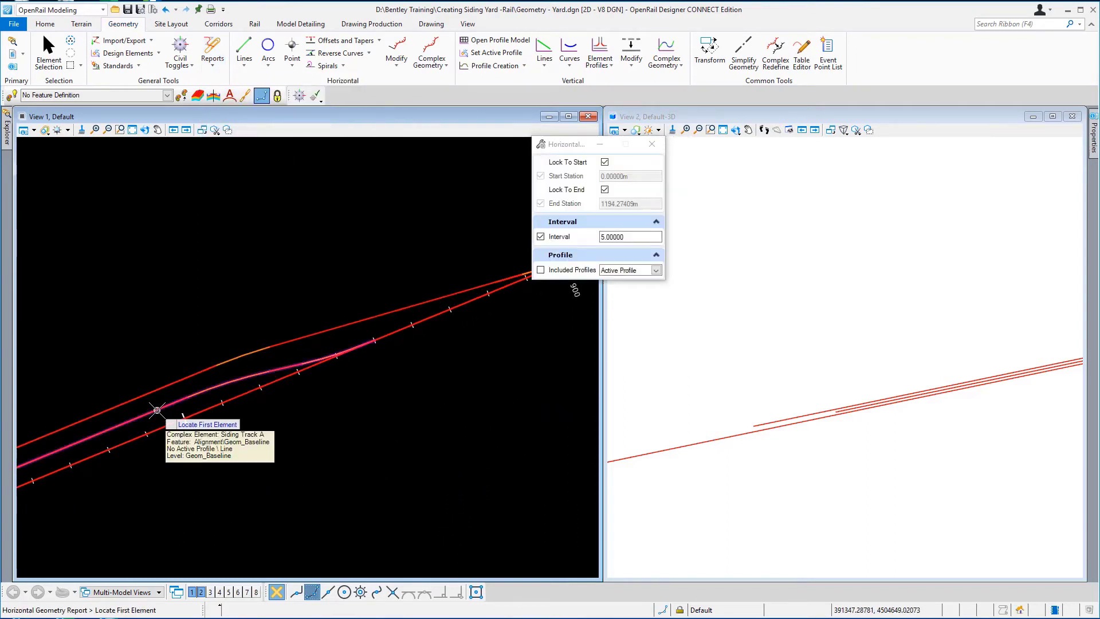
pyautogui.click(157, 410)
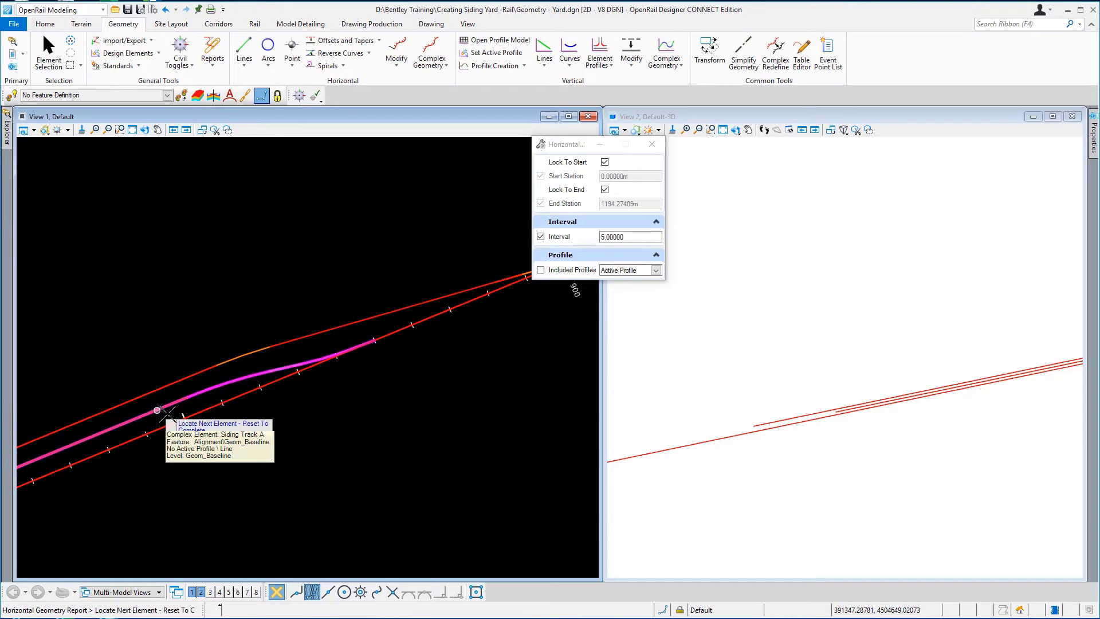
pyautogui.rightClick(303, 436)
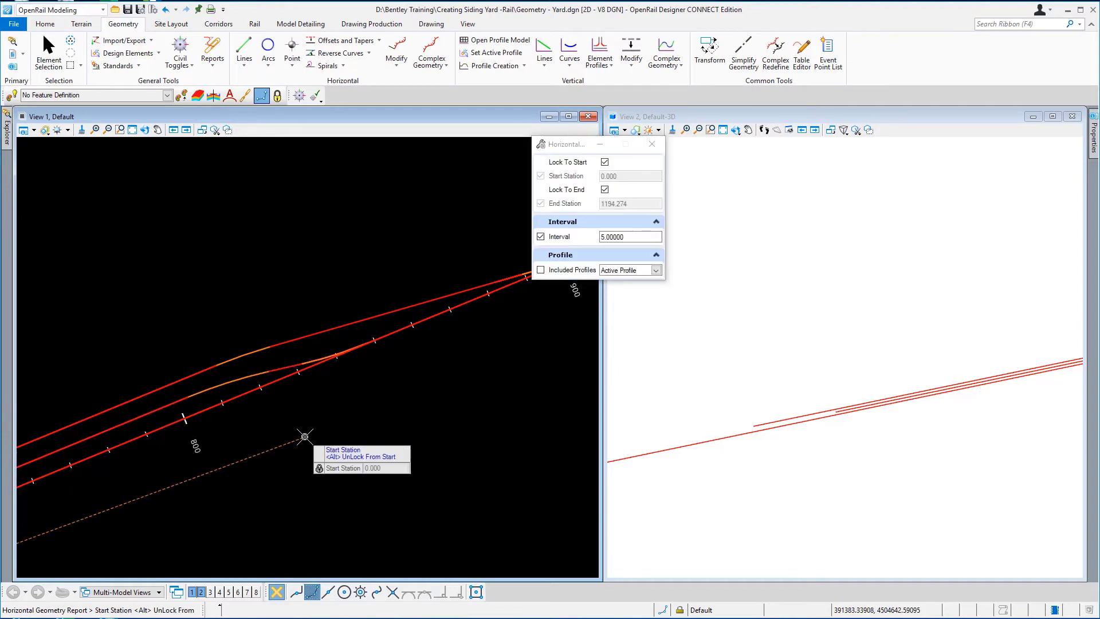
# Generate the report for the full alignment with a 10 m interval and the Active Profile option, and review its listed elements.
pyautogui.click(305, 436)
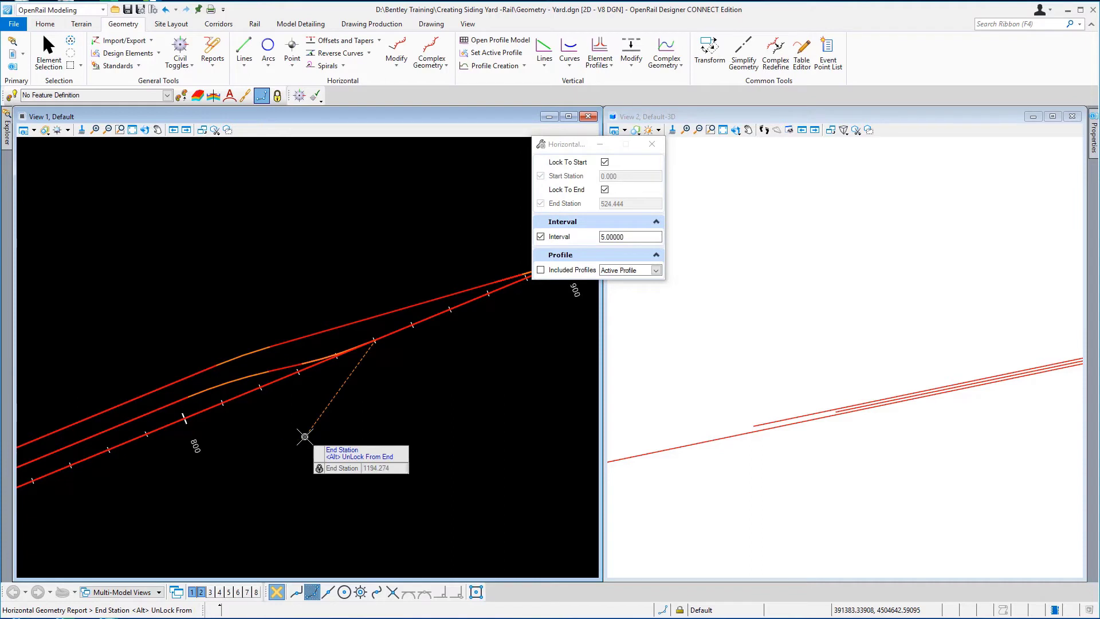
pyautogui.click(305, 436)
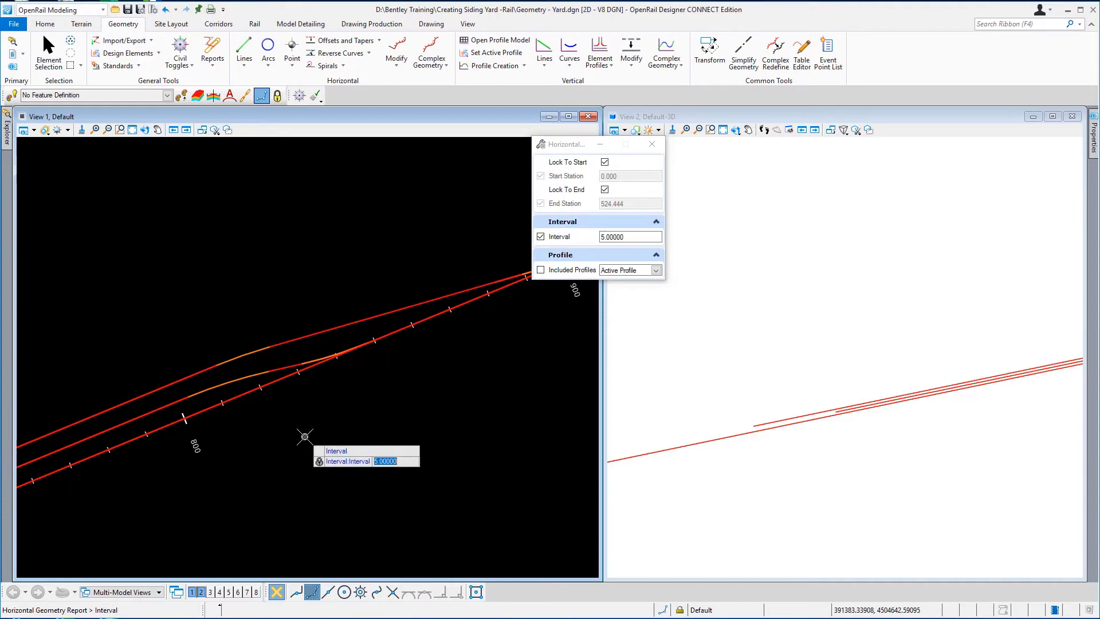
pyautogui.write('10')
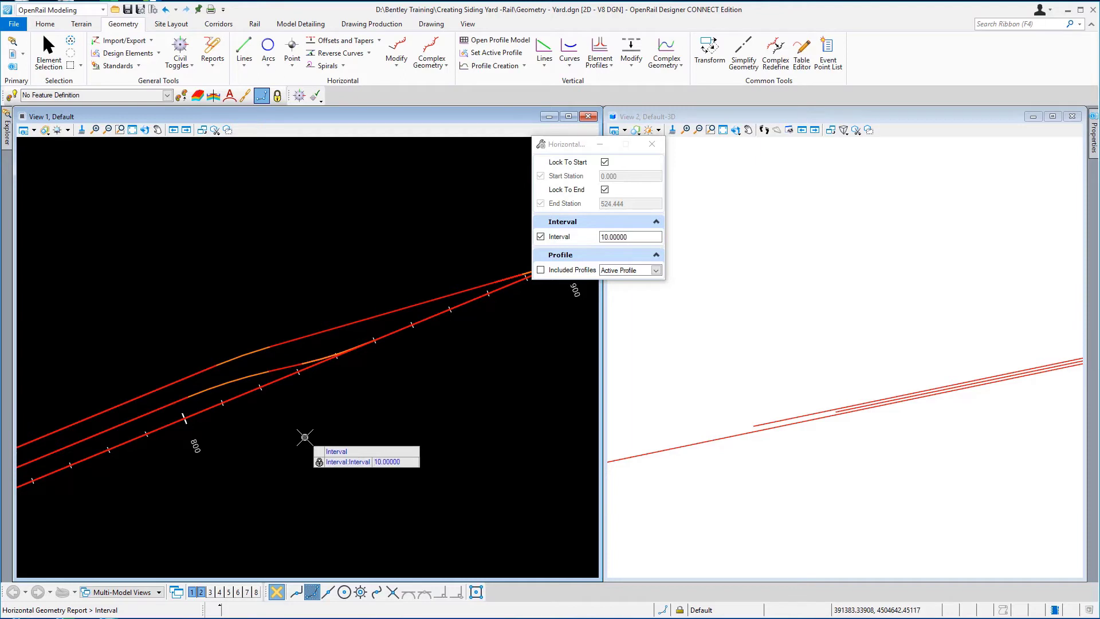
pyautogui.click(305, 437)
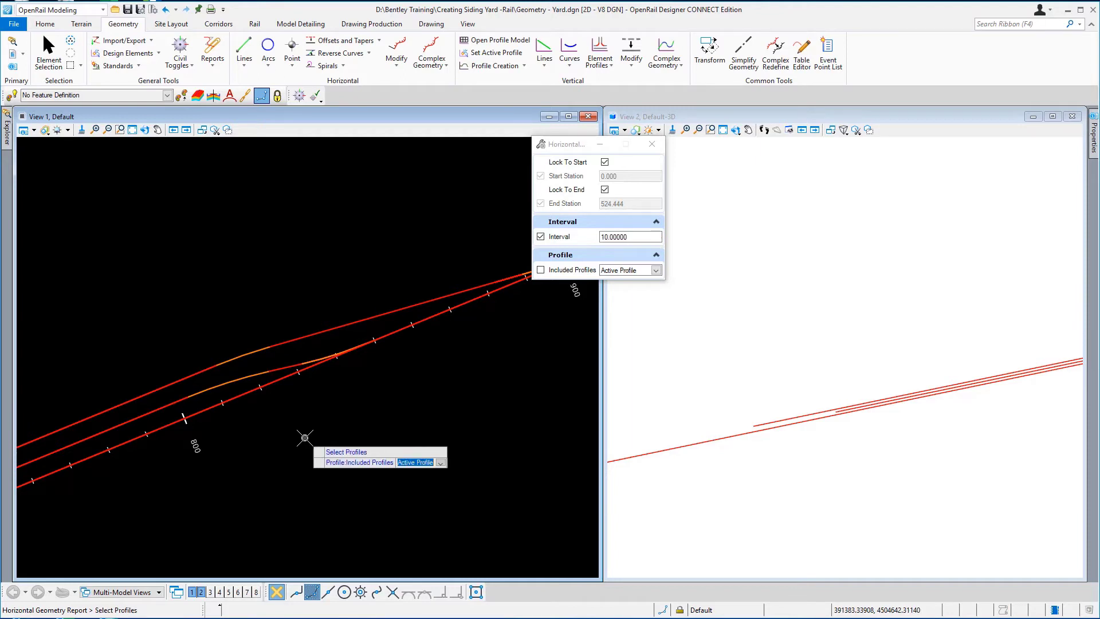
pyautogui.click(305, 437)
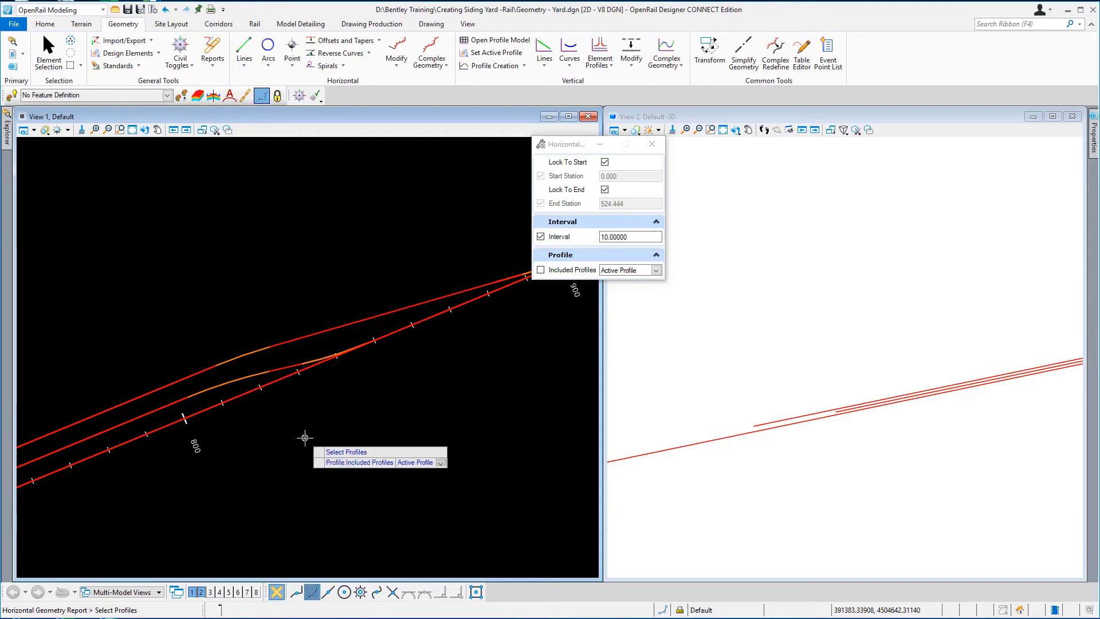
pyautogui.scroll(-6, 682, 304)
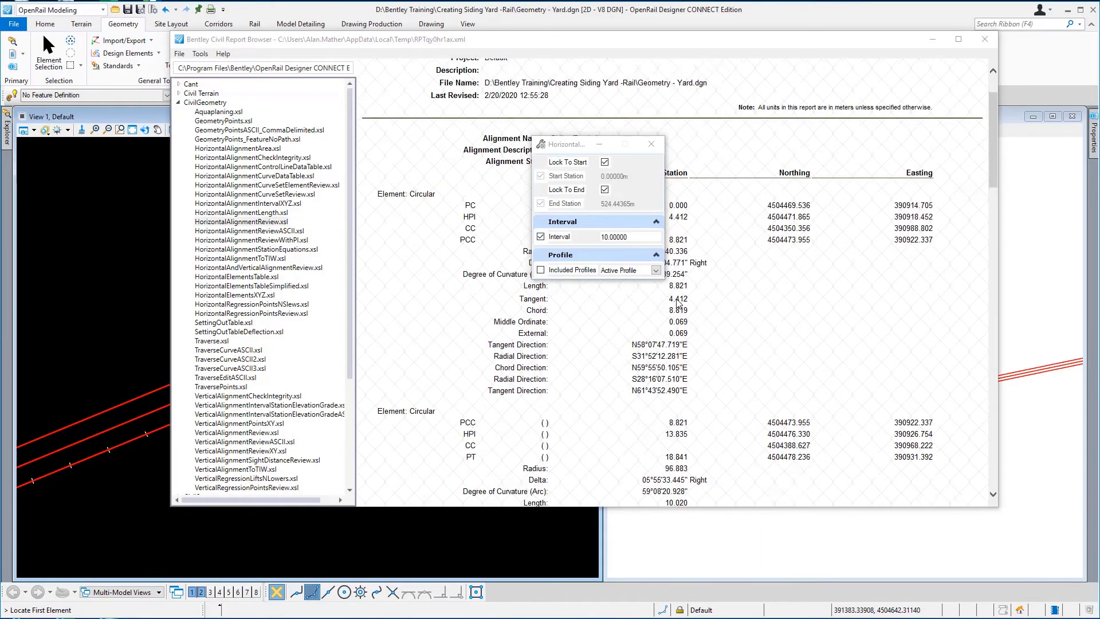
pyautogui.scroll(-10, 762, 346)
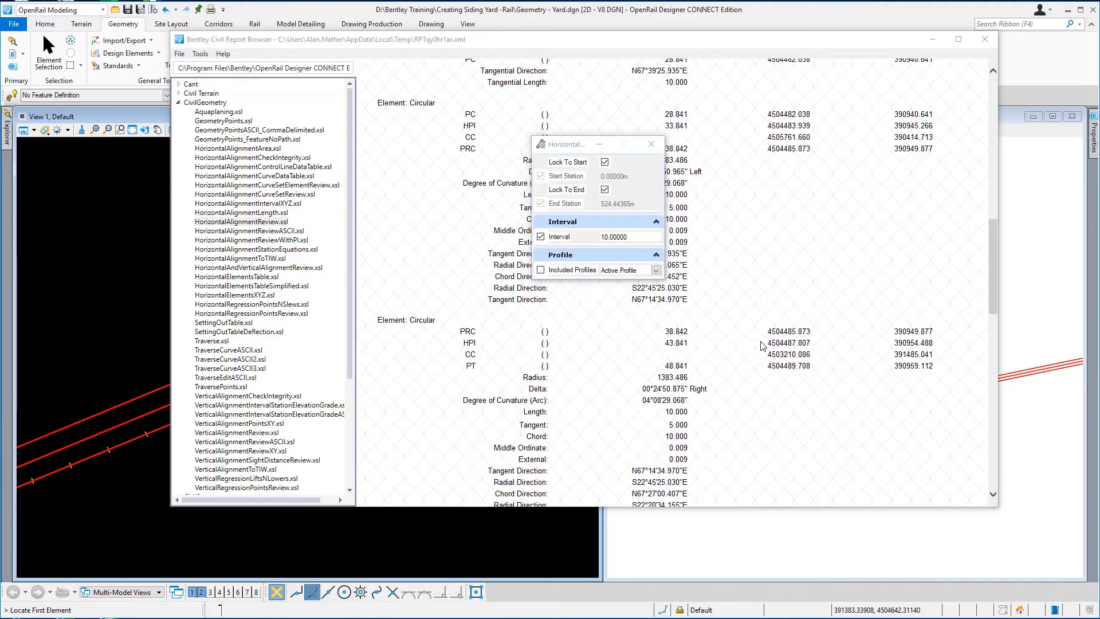
pyautogui.scroll(-12, 762, 346)
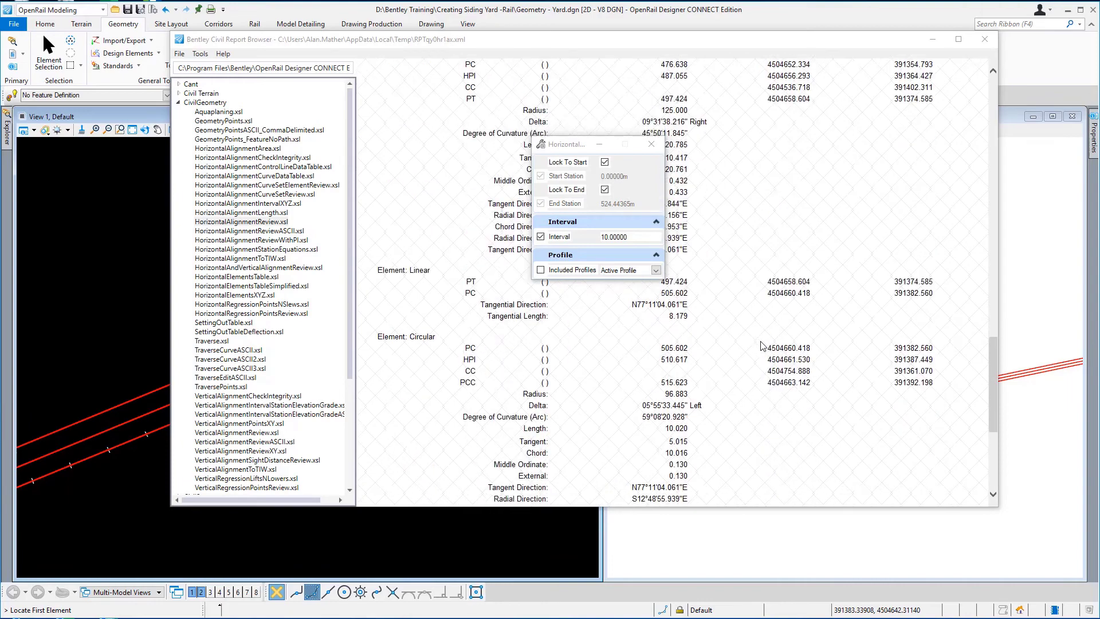
pyautogui.scroll(20, 762, 346)
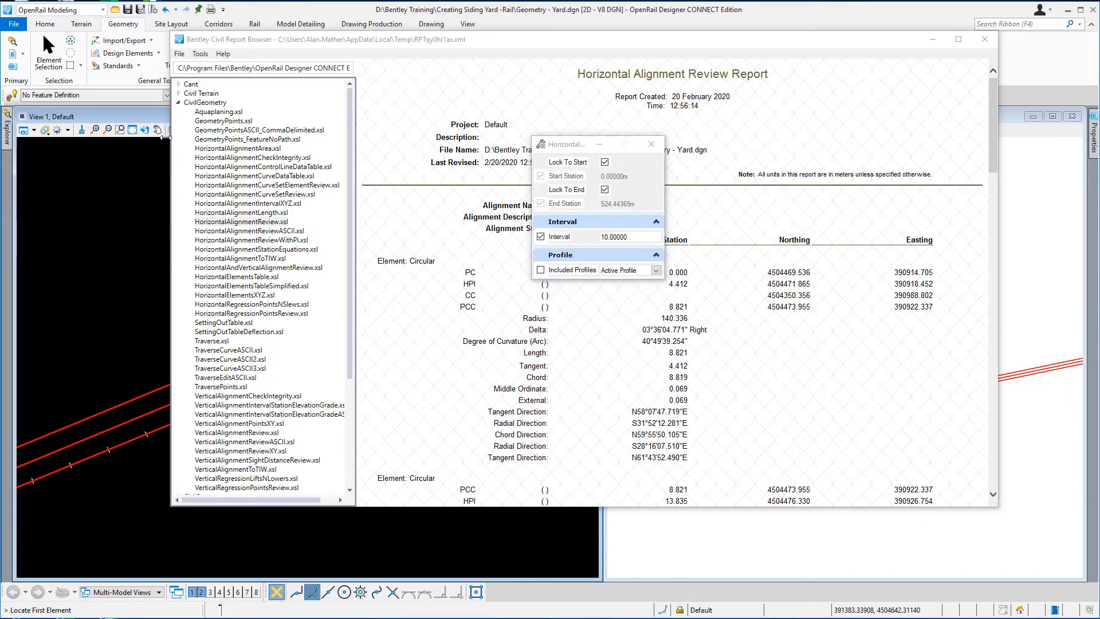
# Save the alignment report as a Doc file named SidingnTrack A in the Creating Siding Yard -Rail folder, and close the report browser.
pyautogui.click(180, 53)
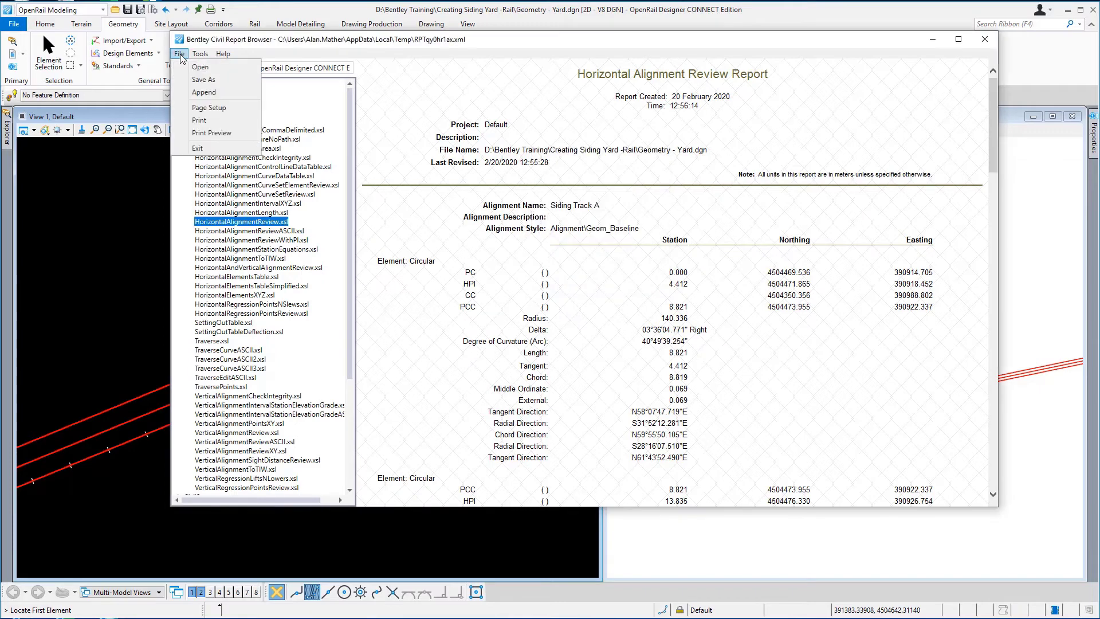
pyautogui.click(212, 82)
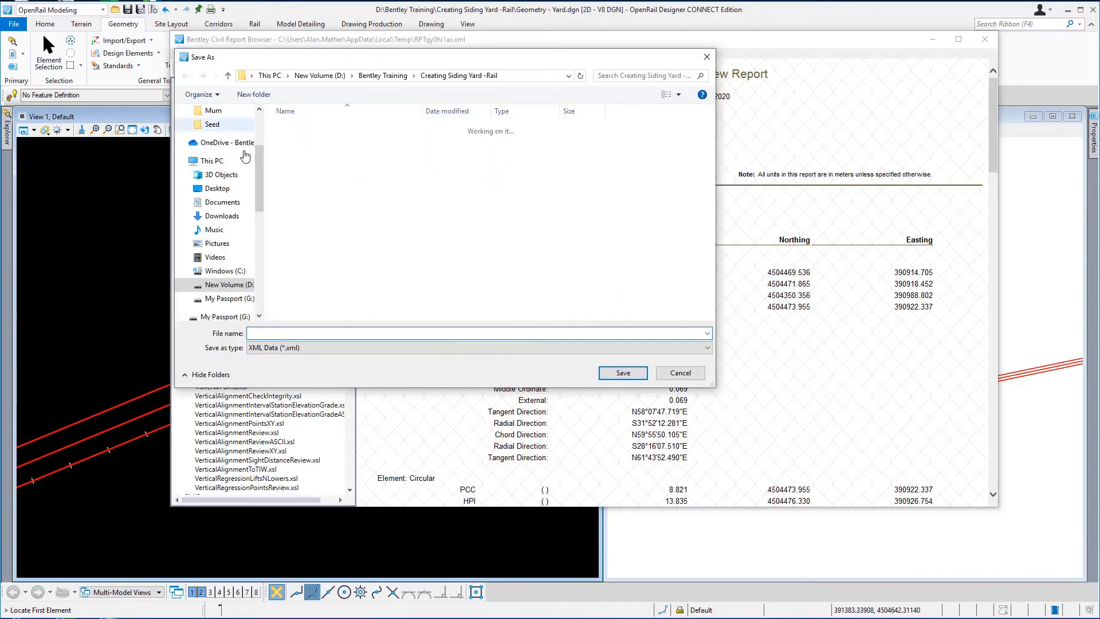
pyautogui.click(333, 348)
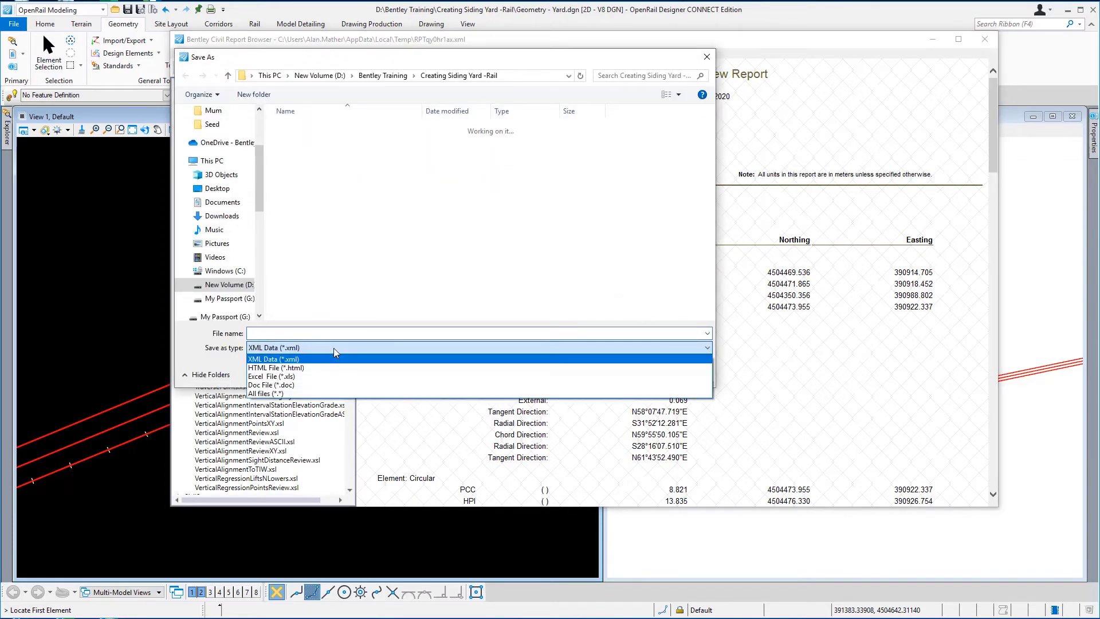
pyautogui.click(299, 385)
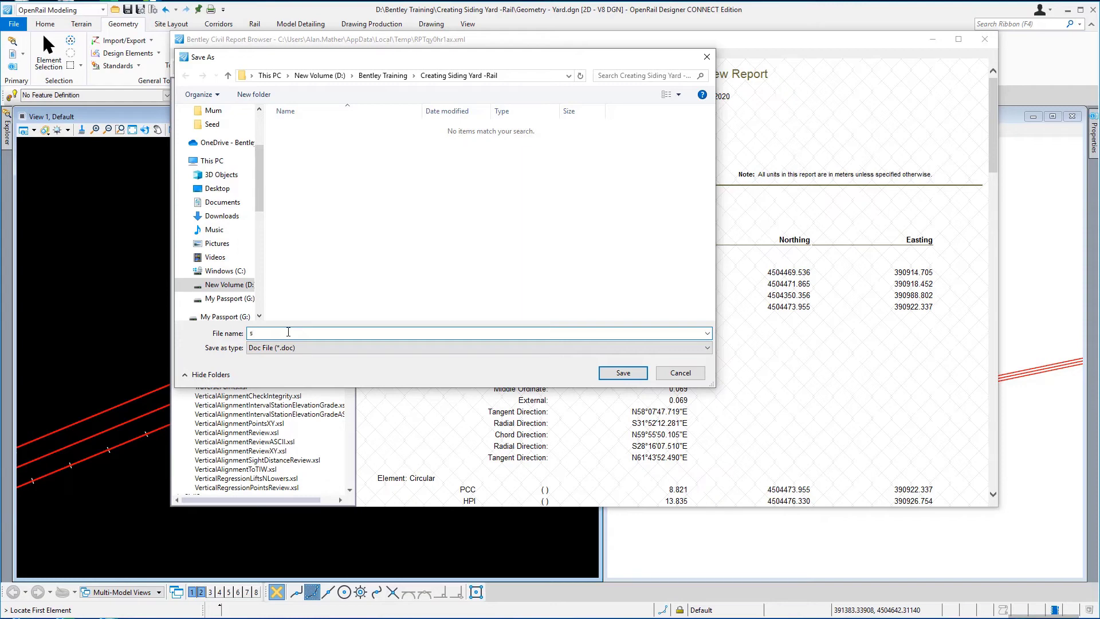
pyautogui.write('SidingnTrack A')
pyautogui.click(619, 372)
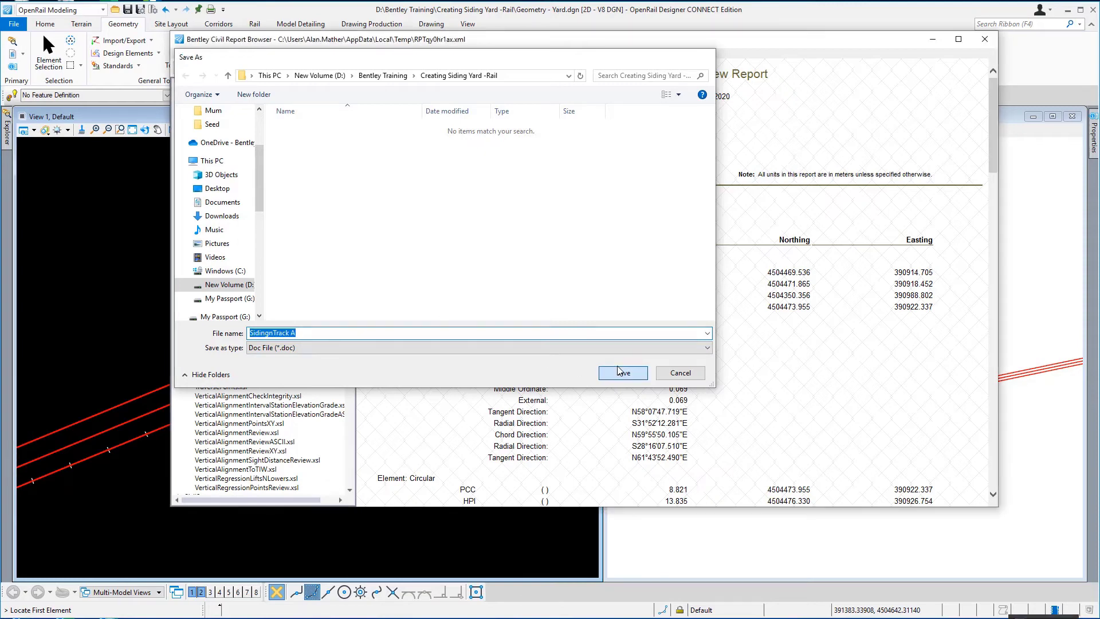
pyautogui.click(984, 40)
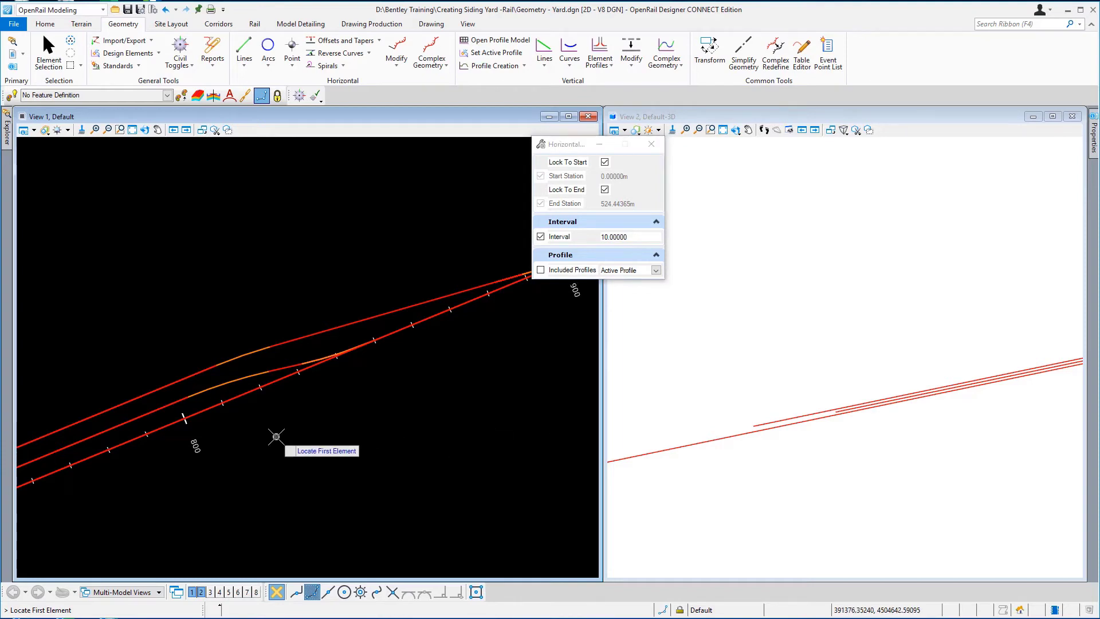
# Generate a Turnout Report for the crossover near station 300, review its listed points, and close the report browser.
pyautogui.click(255, 24)
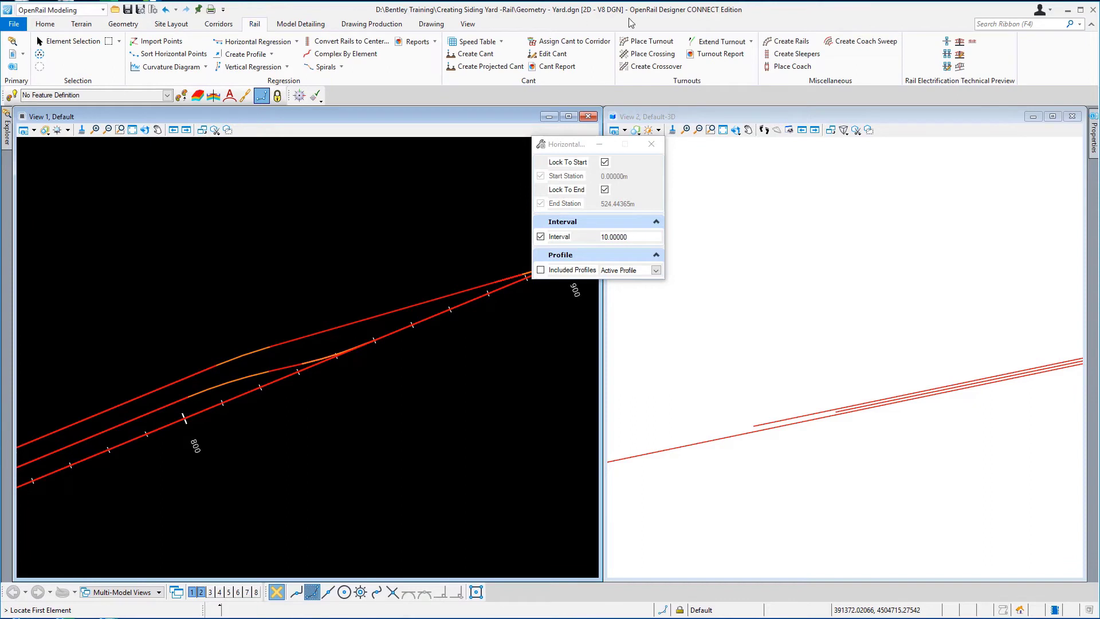
pyautogui.click(714, 55)
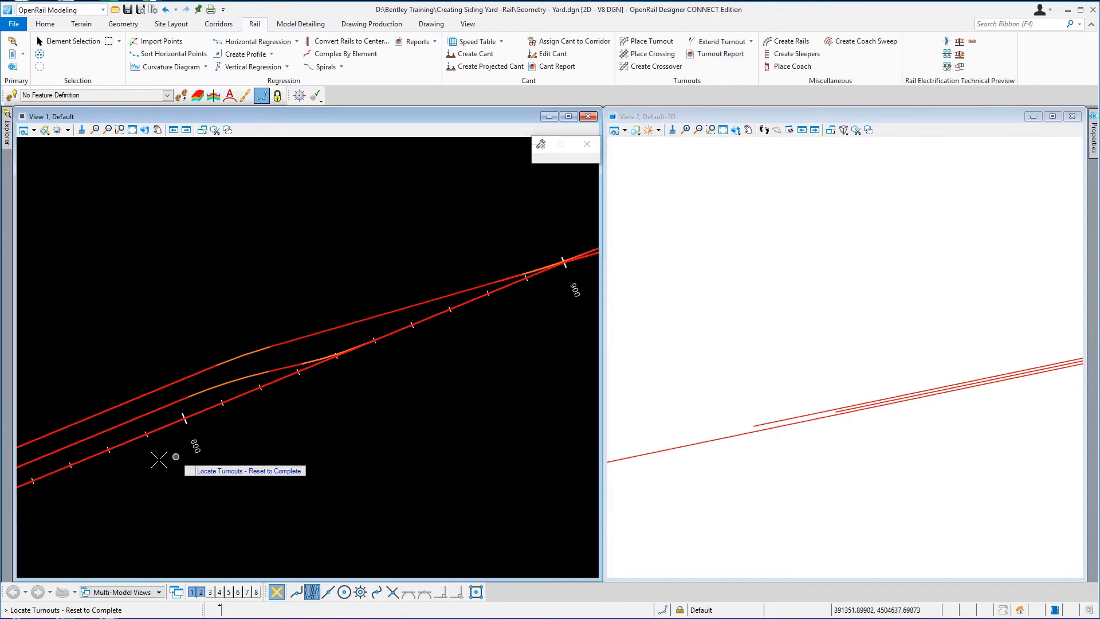
pyautogui.moveTo(155, 457); pyautogui.dragTo(434, 322, button='middle')
pyautogui.scroll(-2, 432, 328)
pyautogui.scroll(-2, 432, 328)
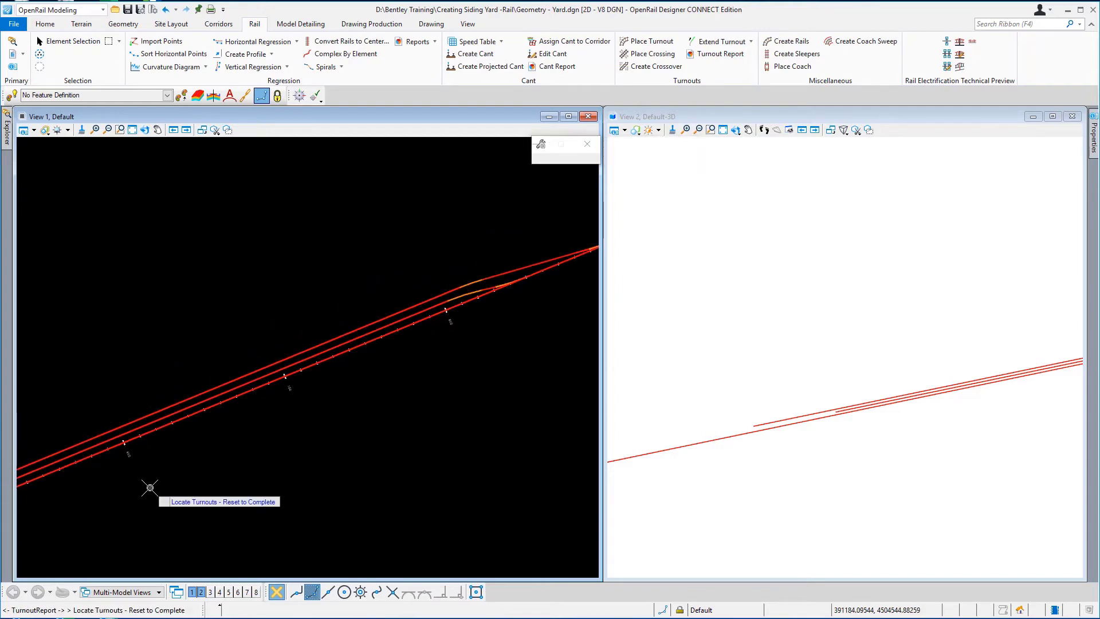
pyautogui.moveTo(150, 487); pyautogui.dragTo(537, 288, button='middle')
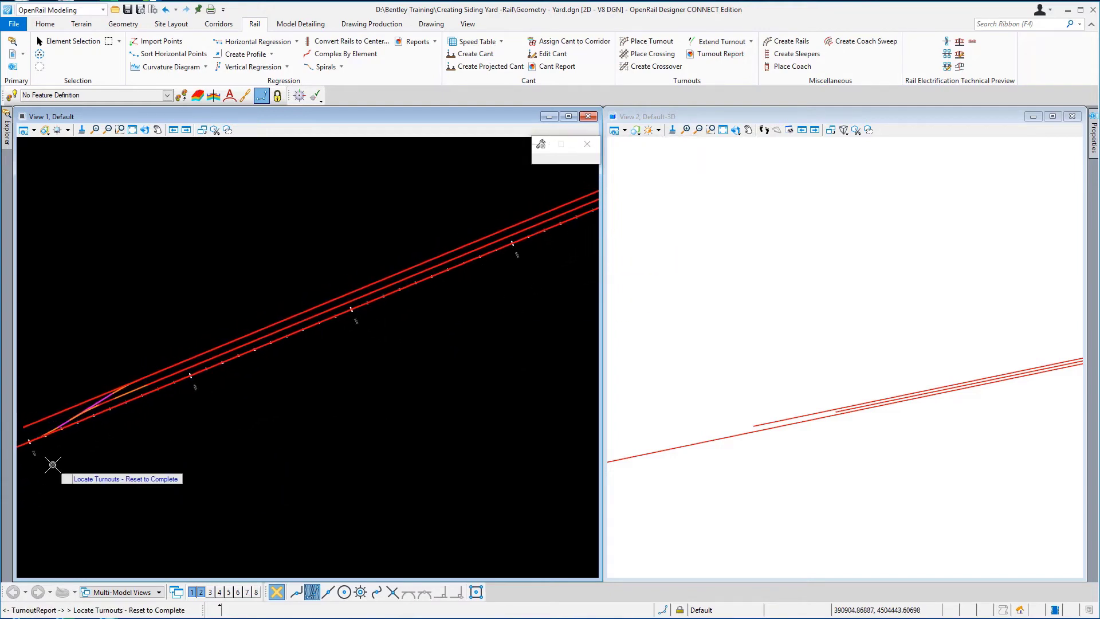
pyautogui.moveTo(49, 459); pyautogui.dragTo(326, 374, button='middle')
pyautogui.scroll(3, 339, 407)
pyautogui.scroll(1, 339, 409)
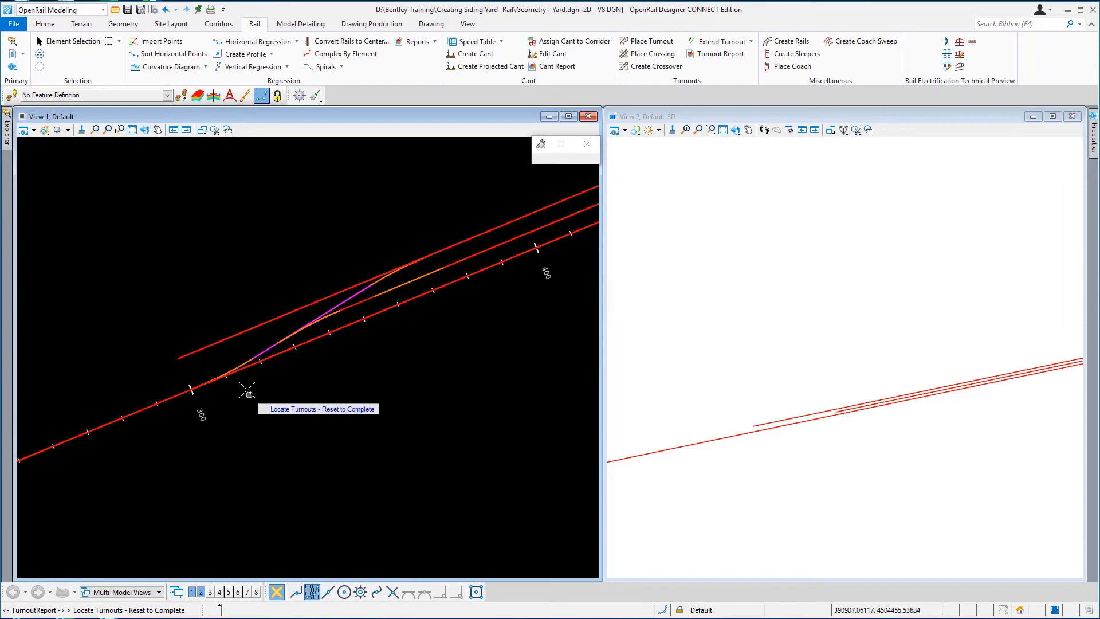
pyautogui.click(255, 355)
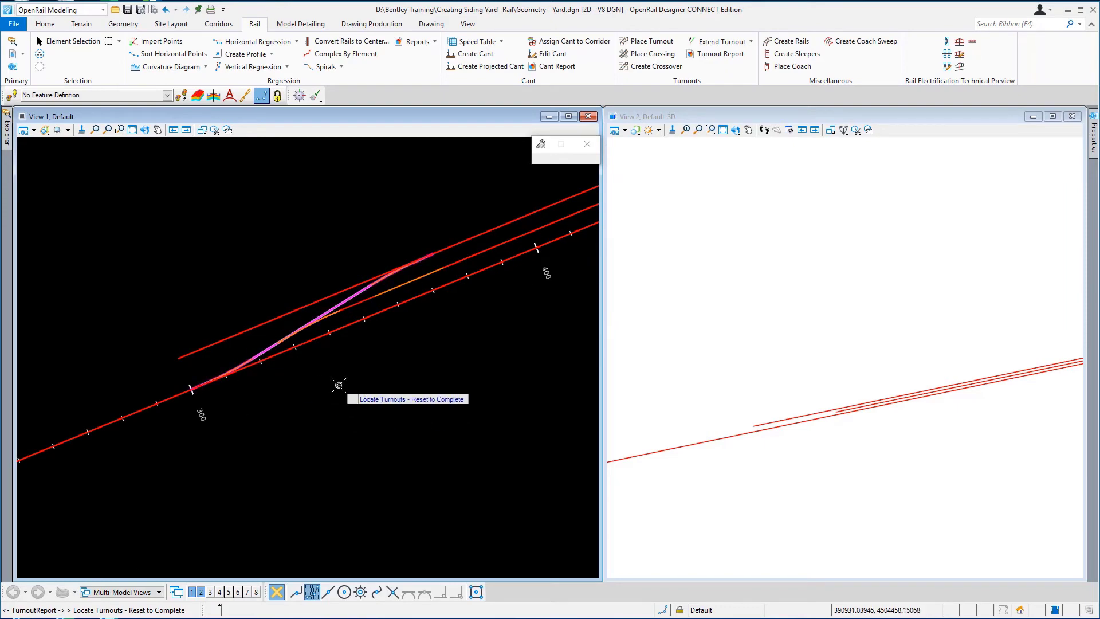
pyautogui.rightClick(339, 385)
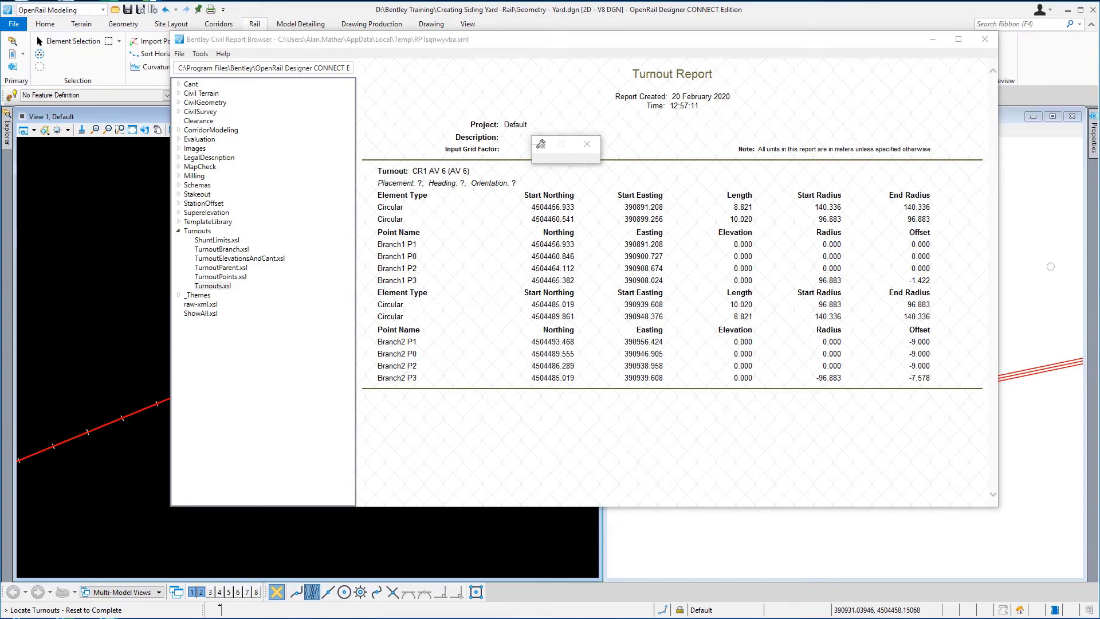
pyautogui.click(985, 41)
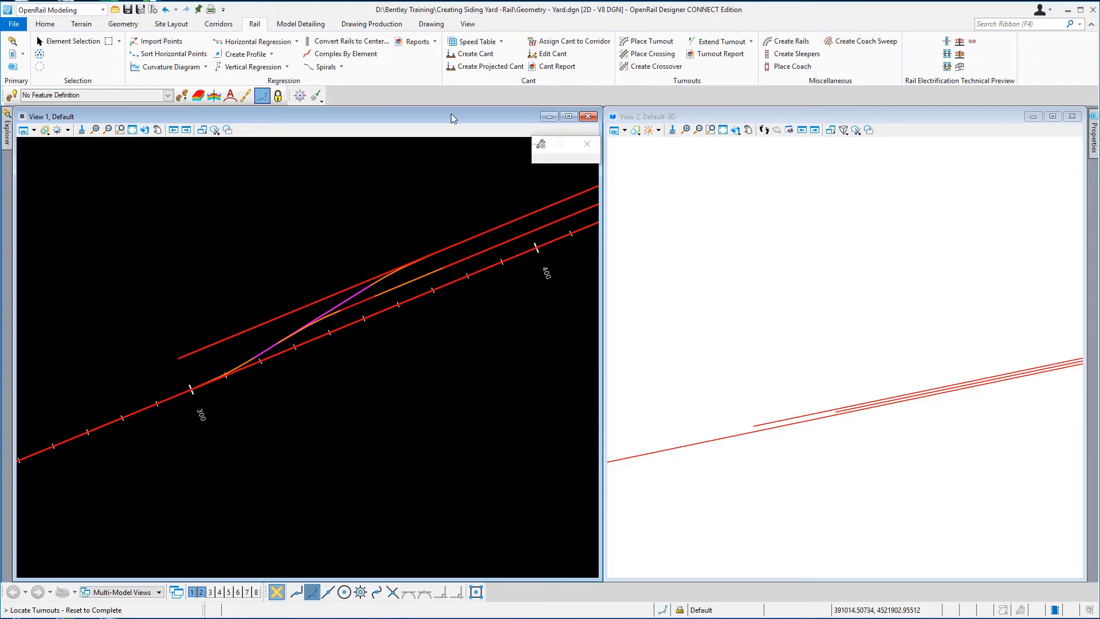
# Start Profile By Slope From Element and choose Siding Track A, Siding Track B and the crossover as the elements to profile.
pyautogui.click(123, 24)
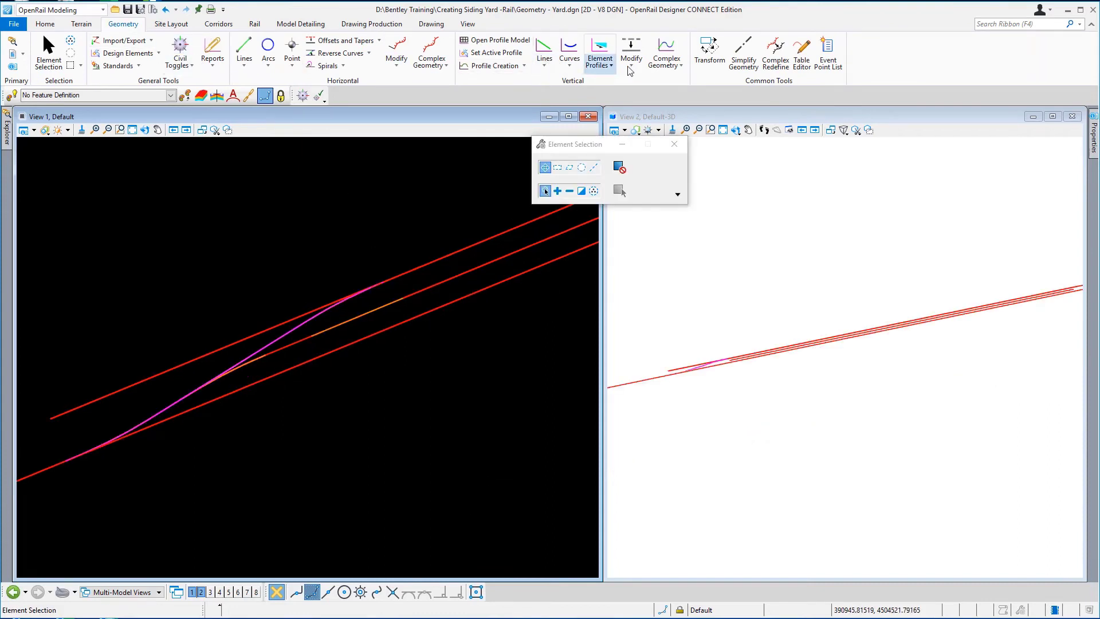
pyautogui.click(612, 66)
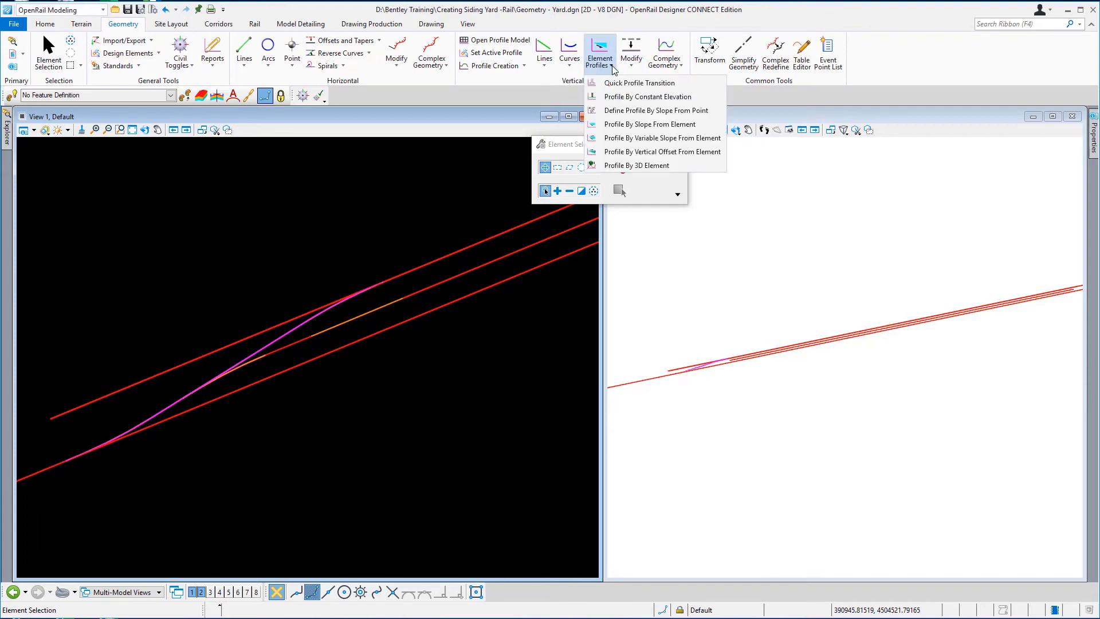
pyautogui.click(633, 124)
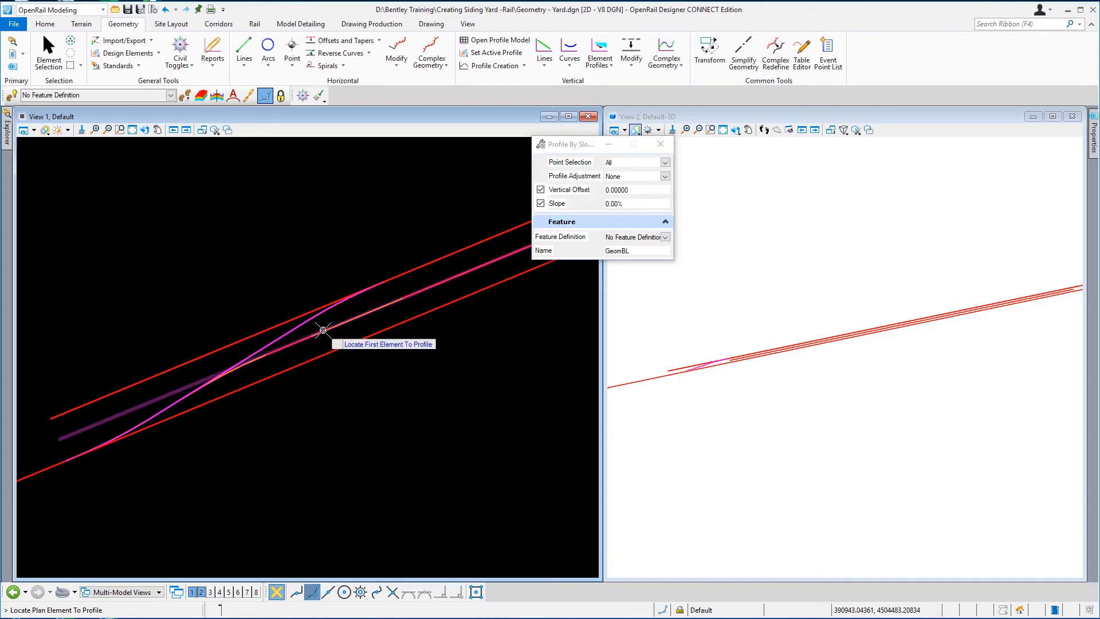
pyautogui.click(286, 344)
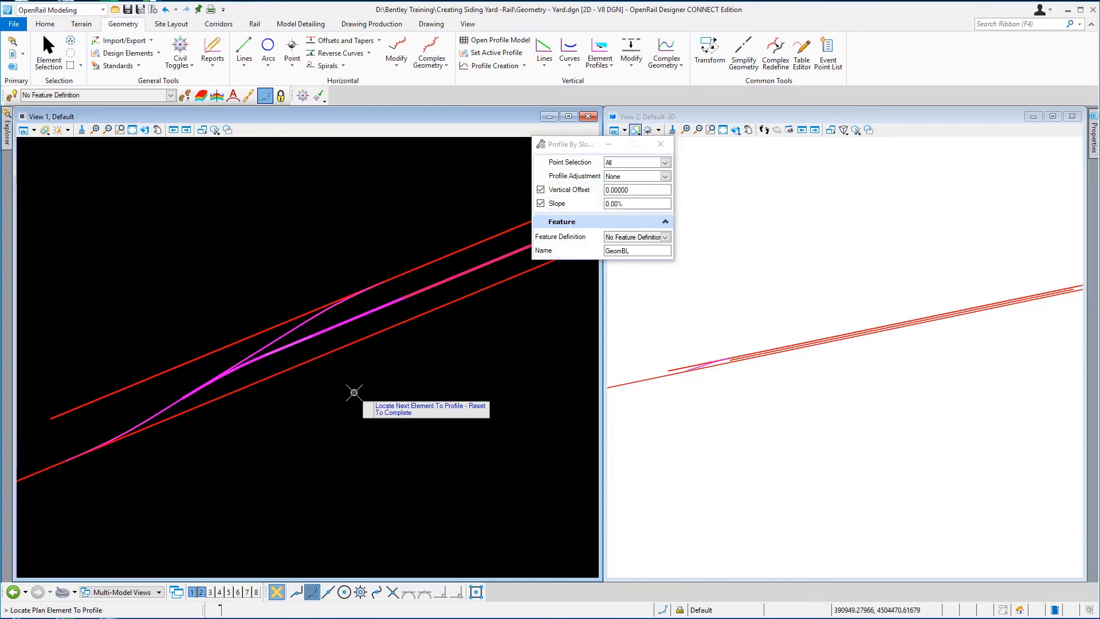
pyautogui.click(417, 267)
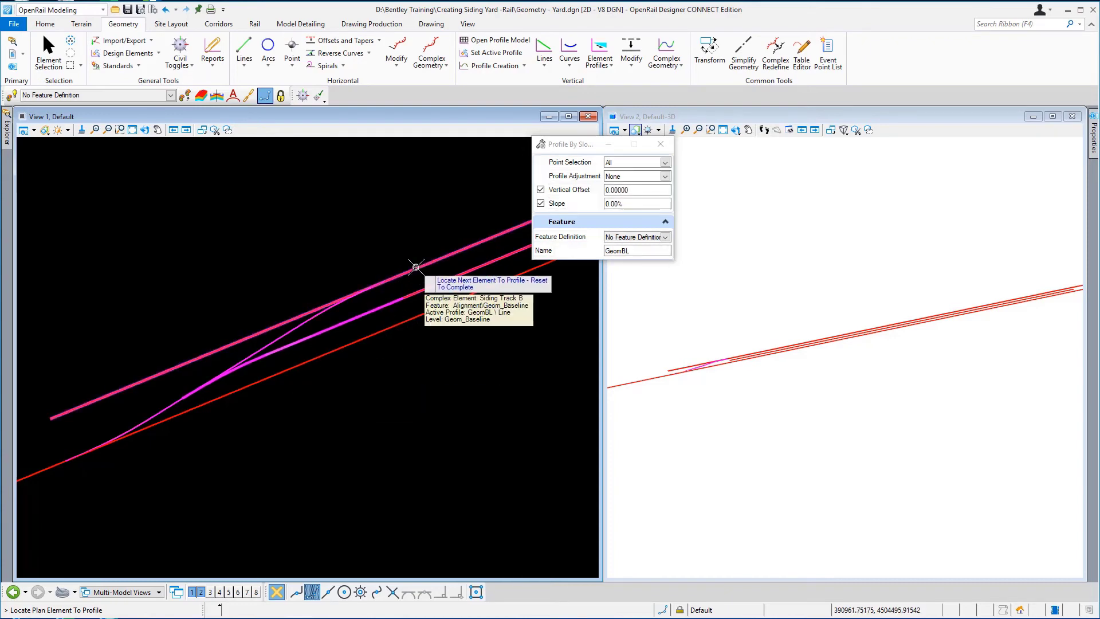
pyautogui.click(293, 330)
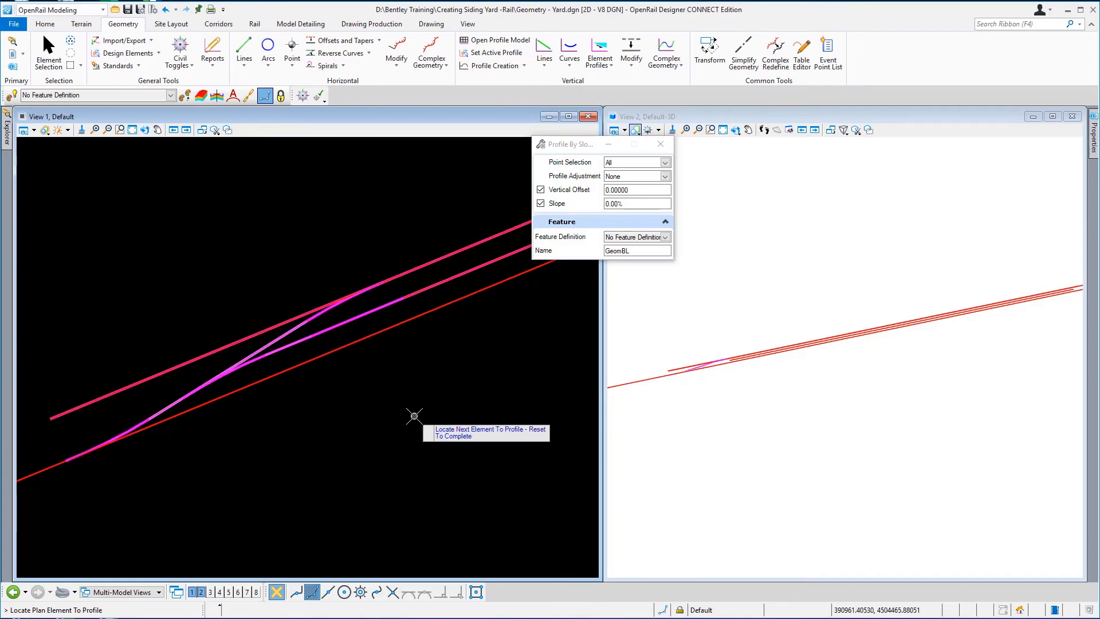
pyautogui.rightClick(415, 416)
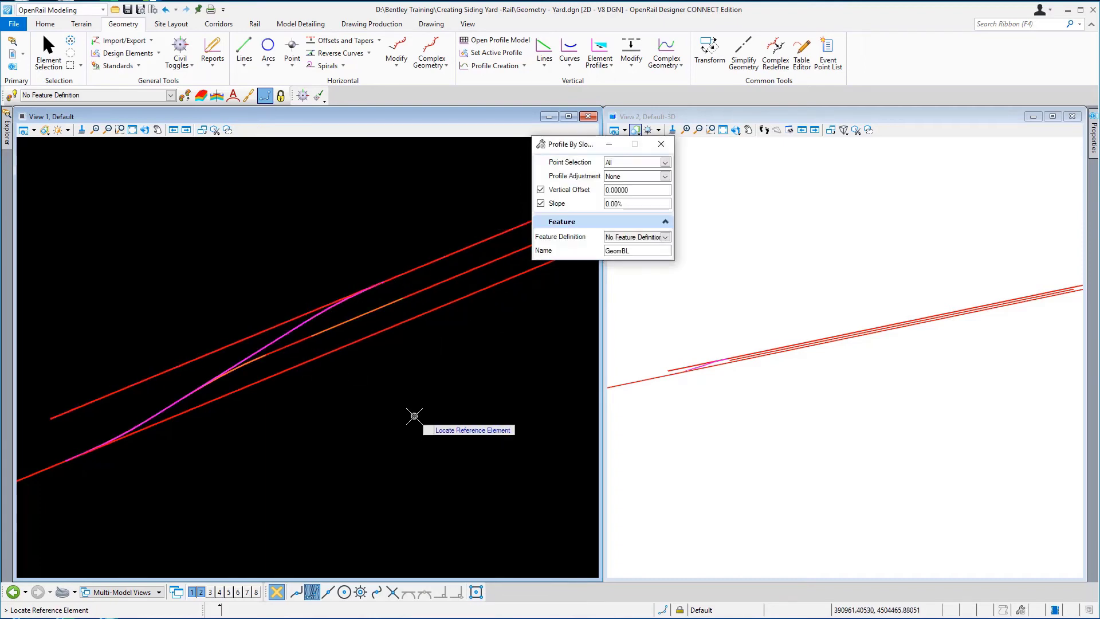
# Reference the main track and create the profiles with Point Selection All, Profile Adjustment None, vertical offset 0 and slope 0.00%.
pyautogui.click(400, 324)
pyautogui.click(415, 347)
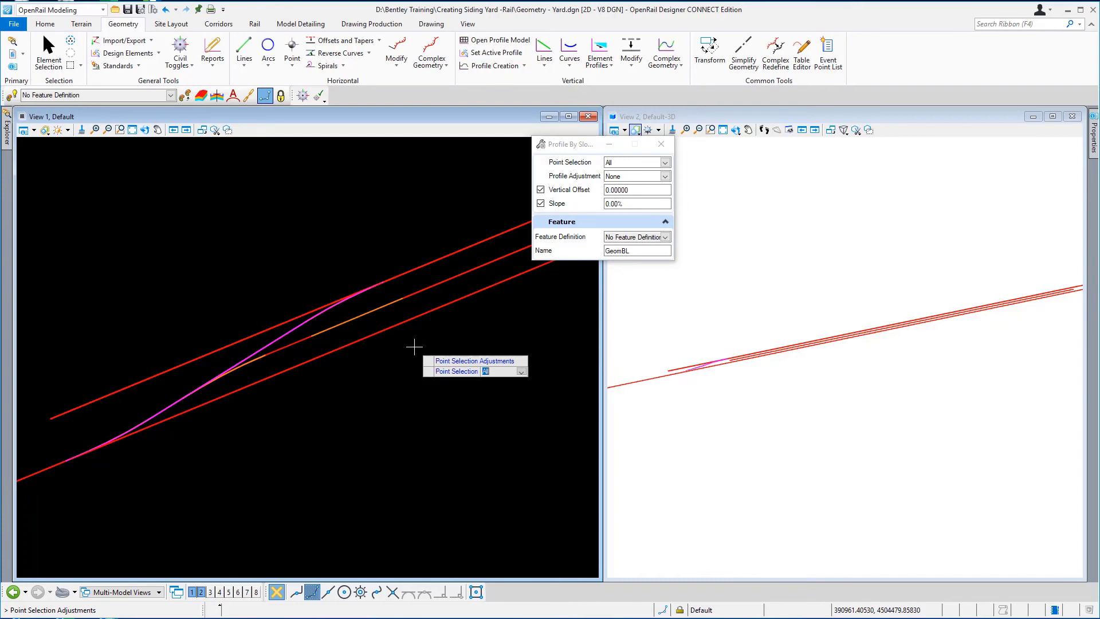
pyautogui.click(414, 347)
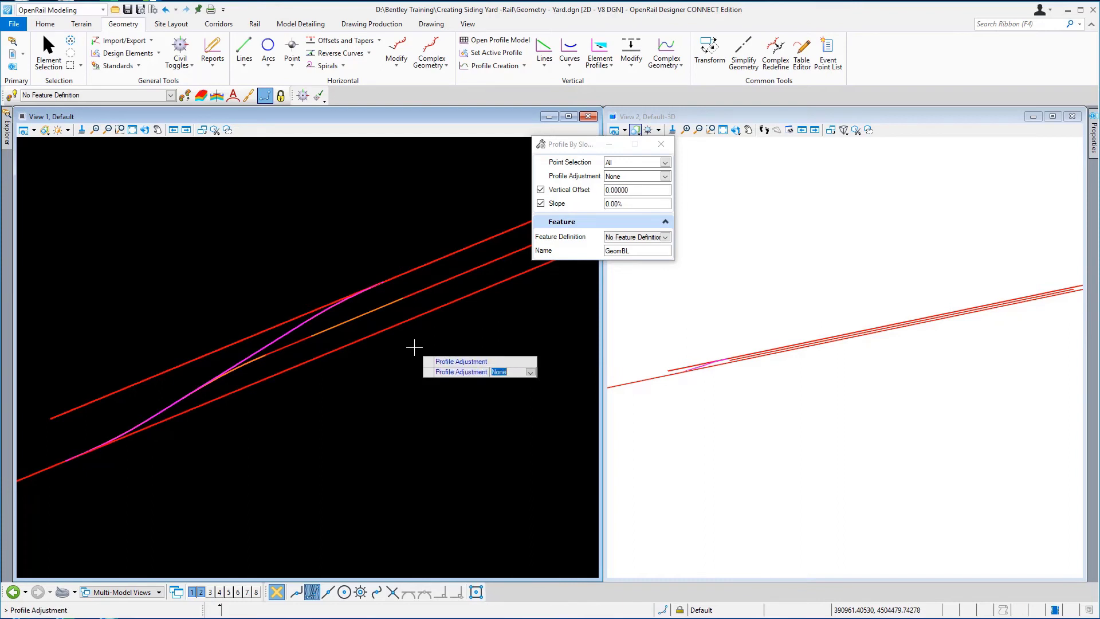
pyautogui.click(414, 347)
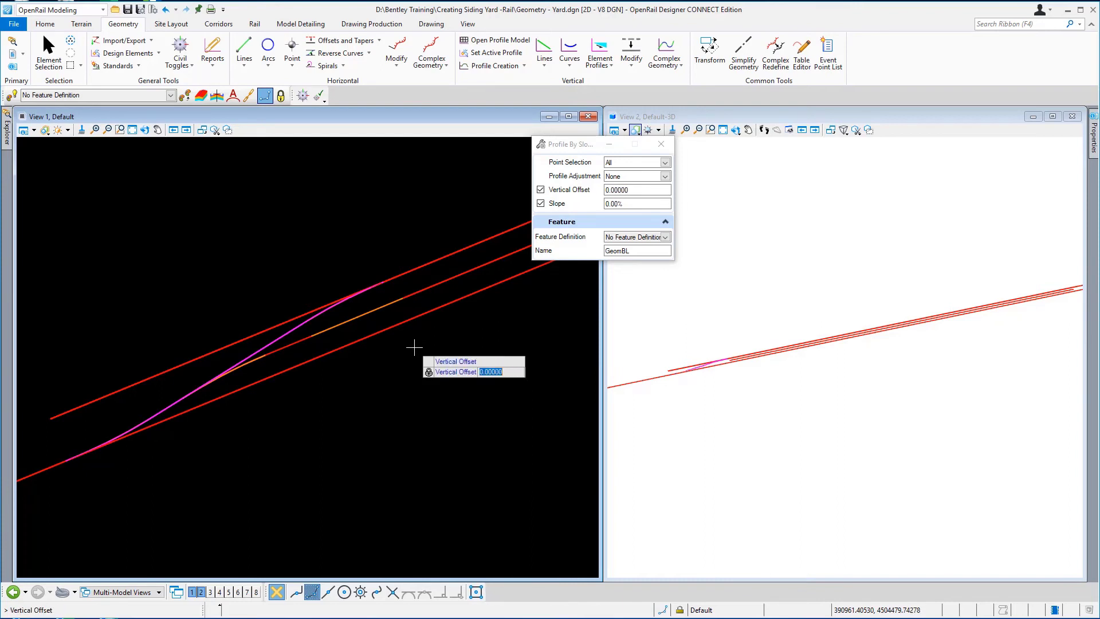
pyautogui.click(414, 347)
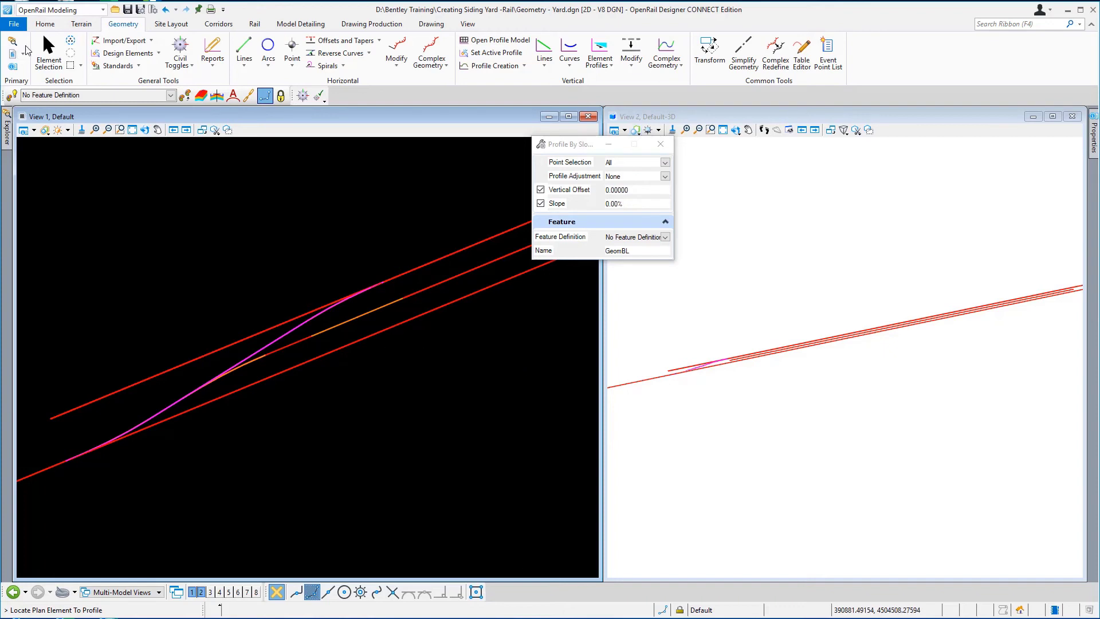
# Open the profile model of Siding Track A in View 8.
pyautogui.click(49, 53)
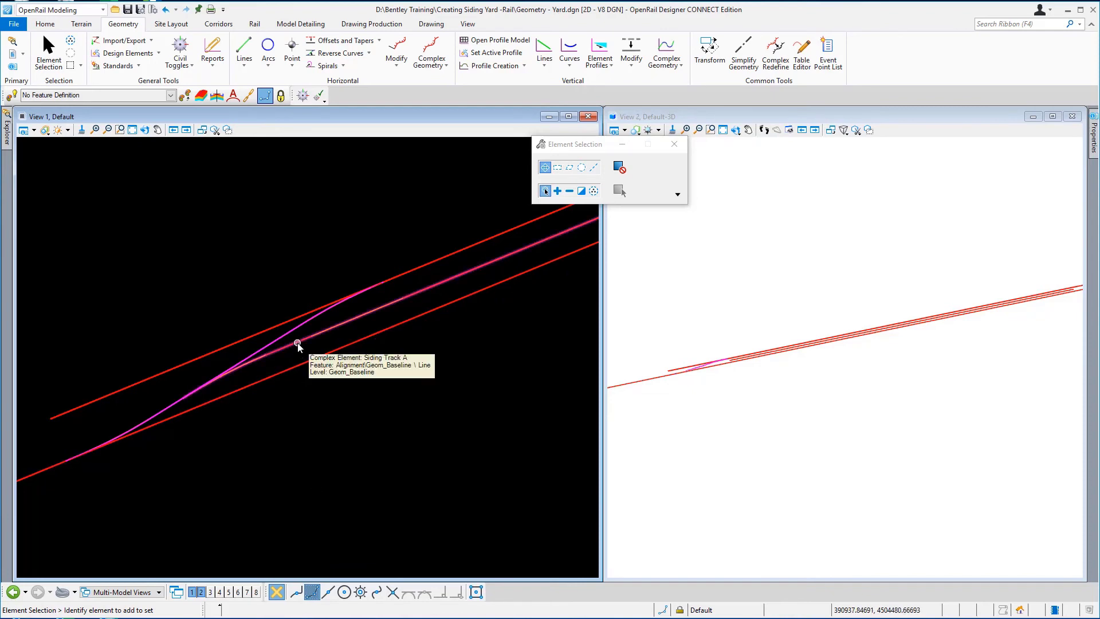
pyautogui.click(297, 343)
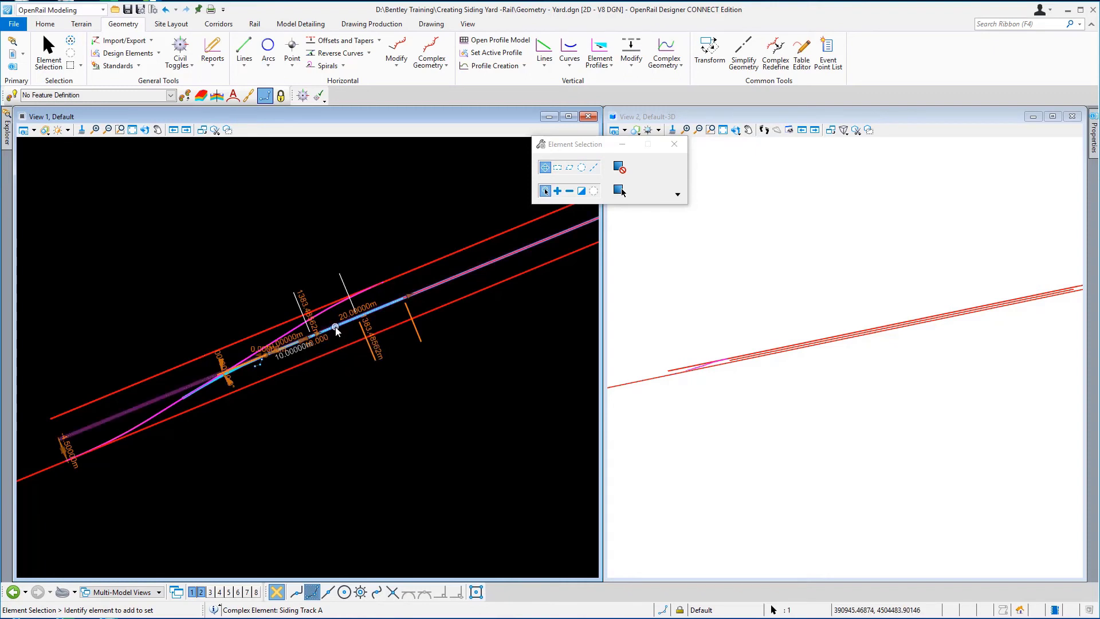
pyautogui.click(417, 291)
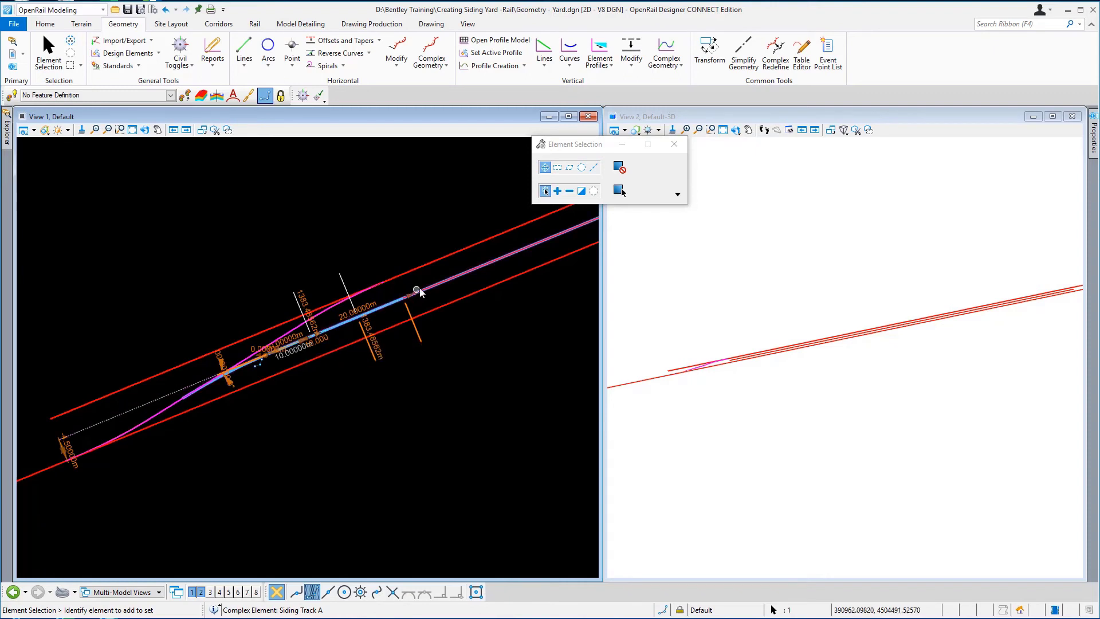
pyautogui.click(425, 312)
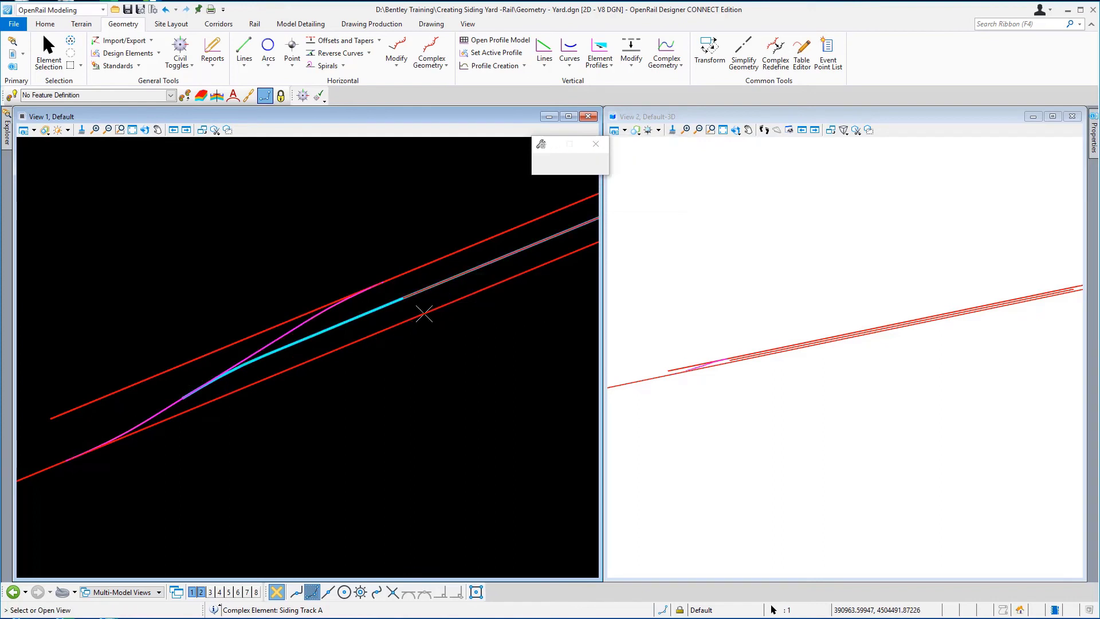
pyautogui.click(255, 593)
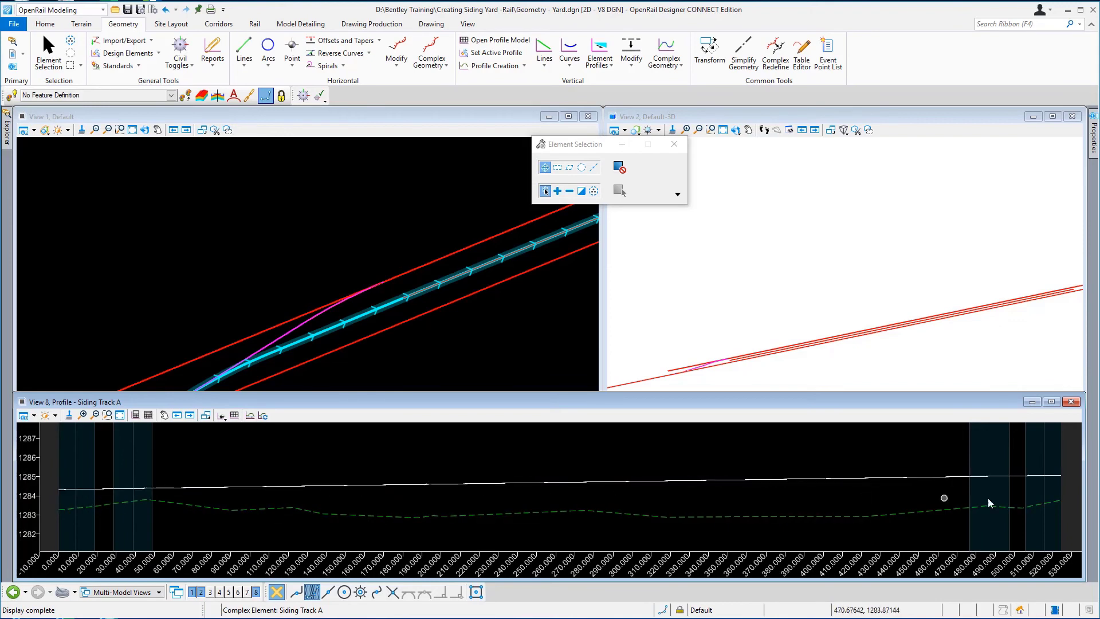
# Set the slope-based profile line as Siding Track A's active profile and close the profile view.
pyautogui.click(452, 486)
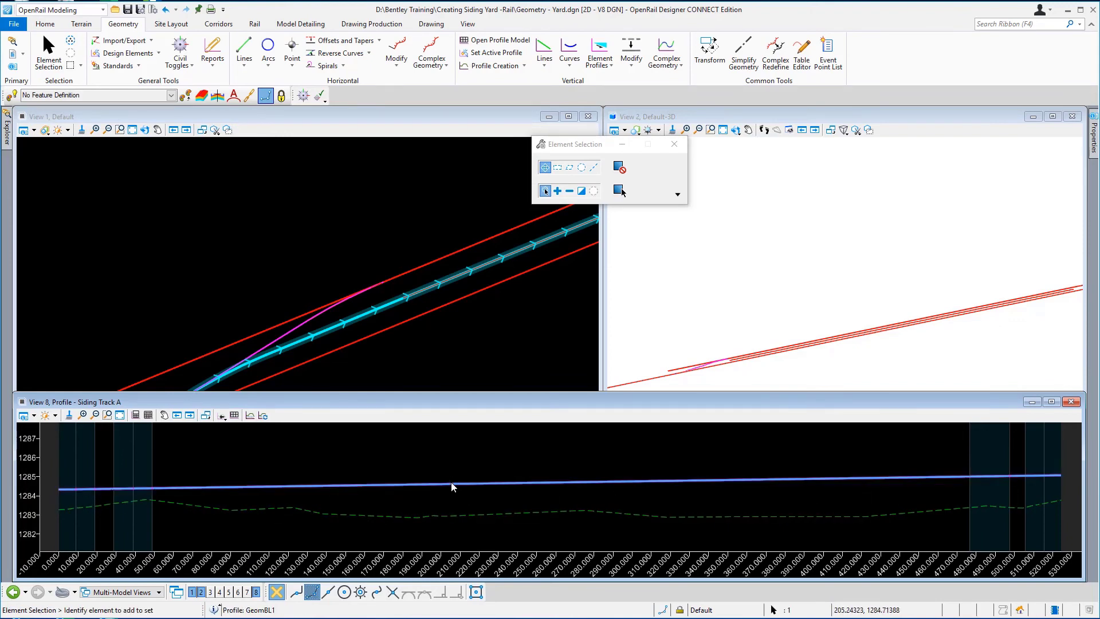
pyautogui.moveTo(452, 486)
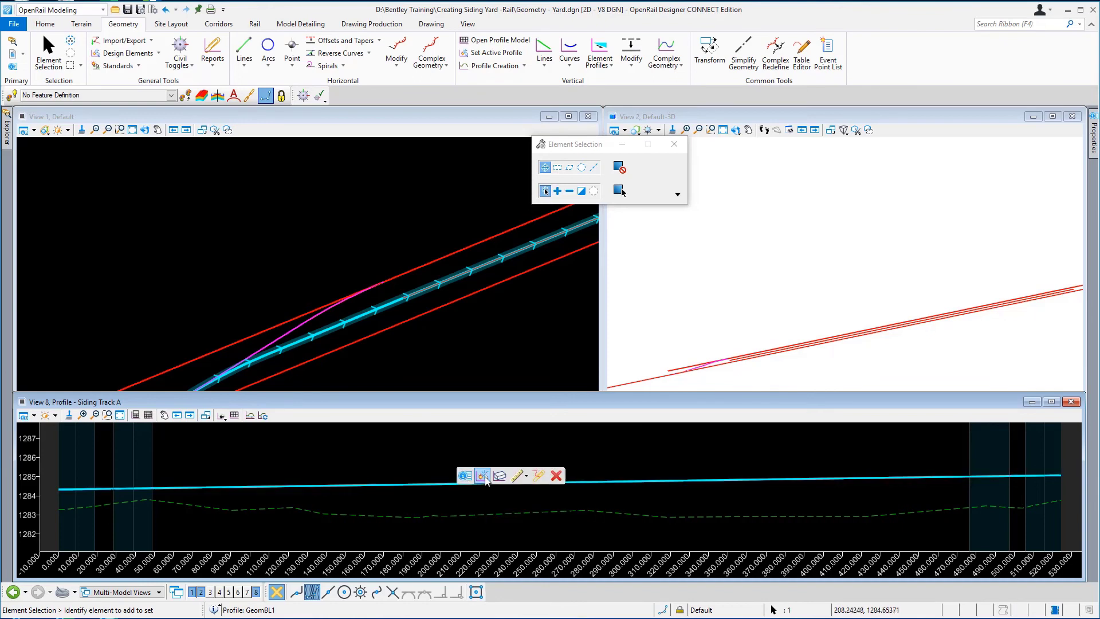
pyautogui.click(483, 477)
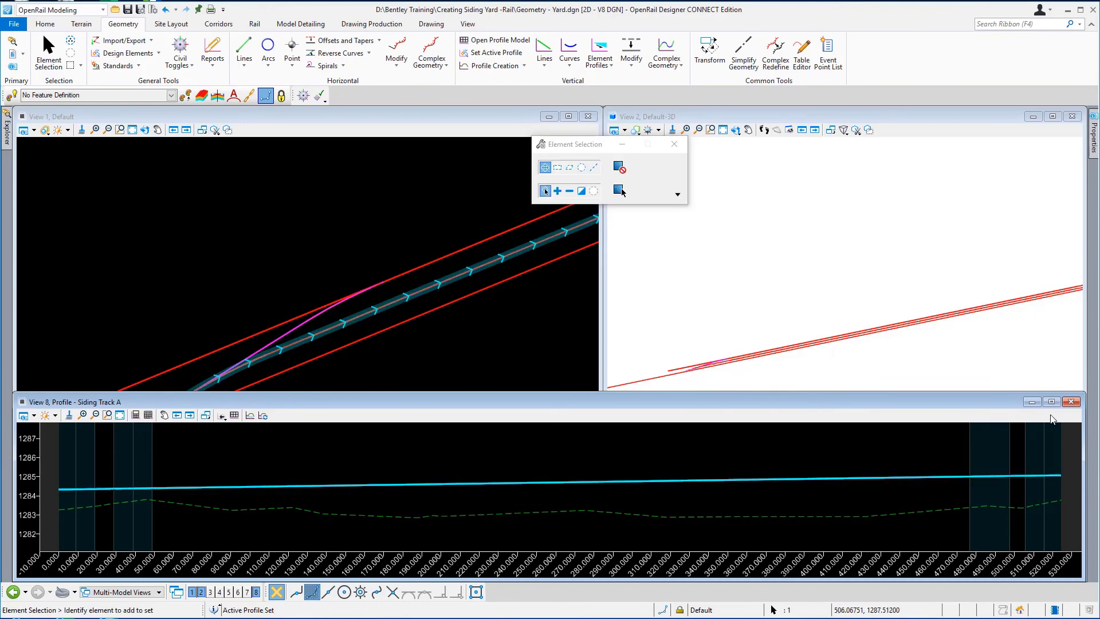
pyautogui.click(1071, 401)
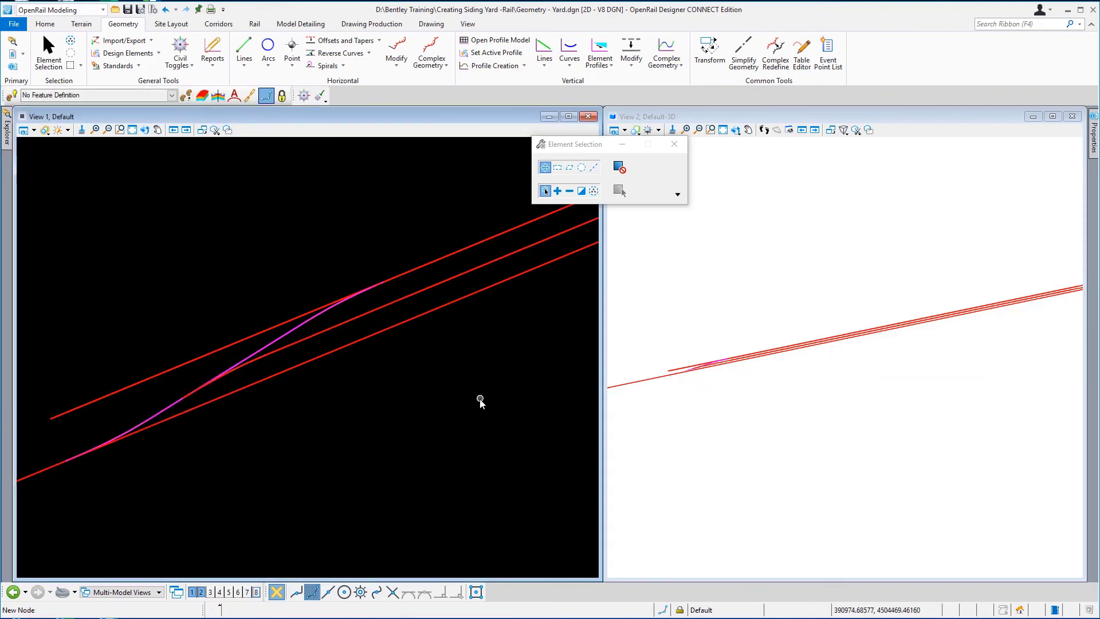
# Open the profile model of Siding Track B in View 8.
pyautogui.click(203, 359)
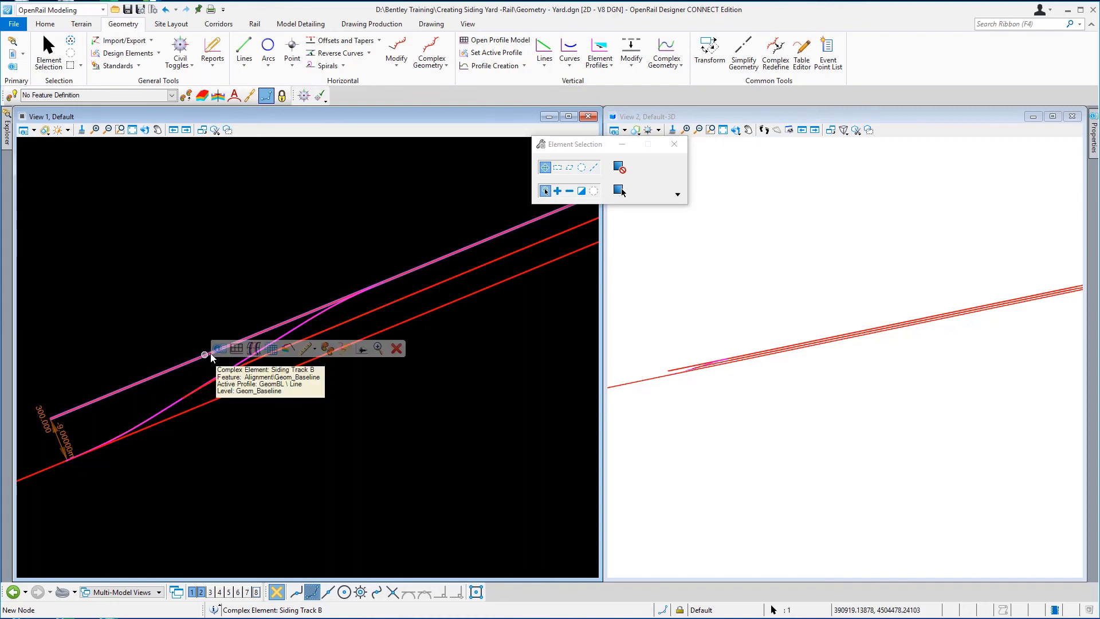
pyautogui.click(236, 350)
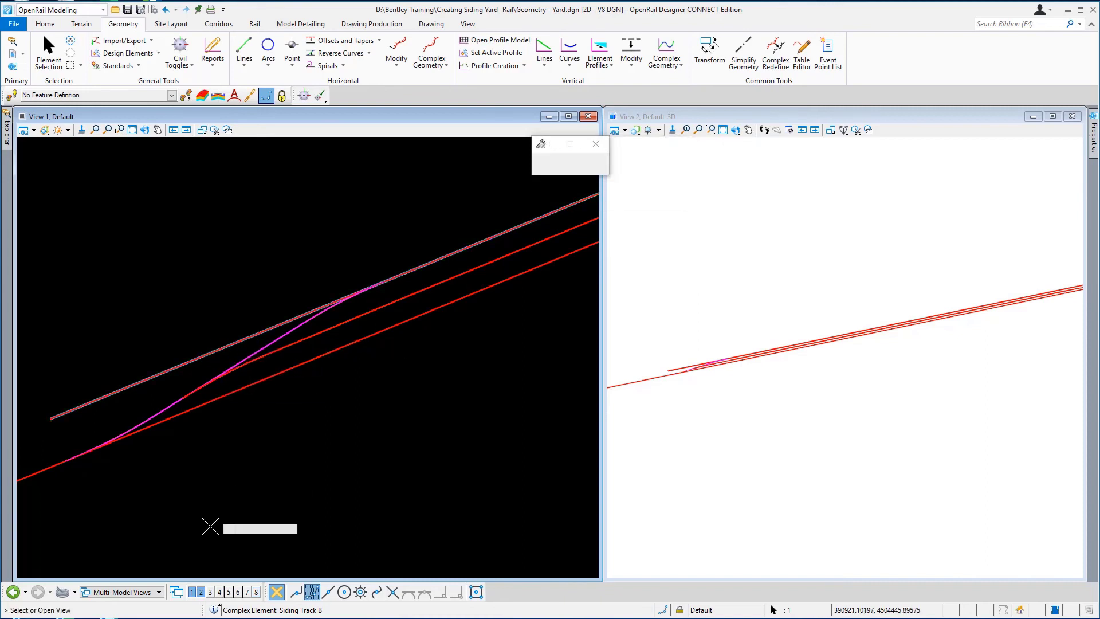
pyautogui.click(257, 593)
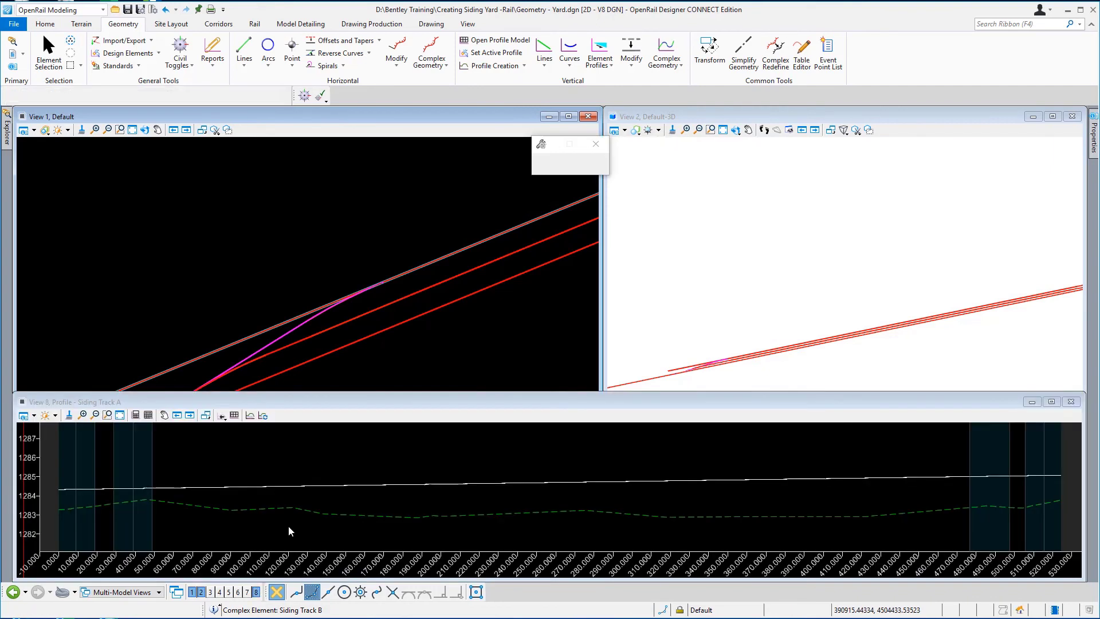
pyautogui.click(291, 517)
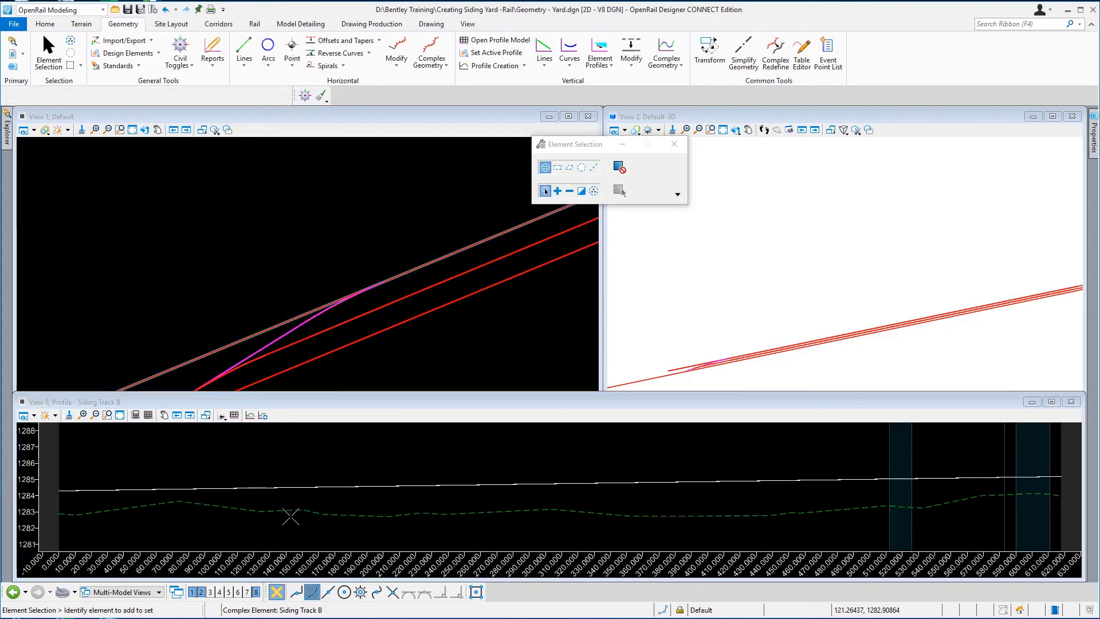
# Set the slope-based profile line as Siding Track B's active profile and clear the selection.
pyautogui.click(284, 488)
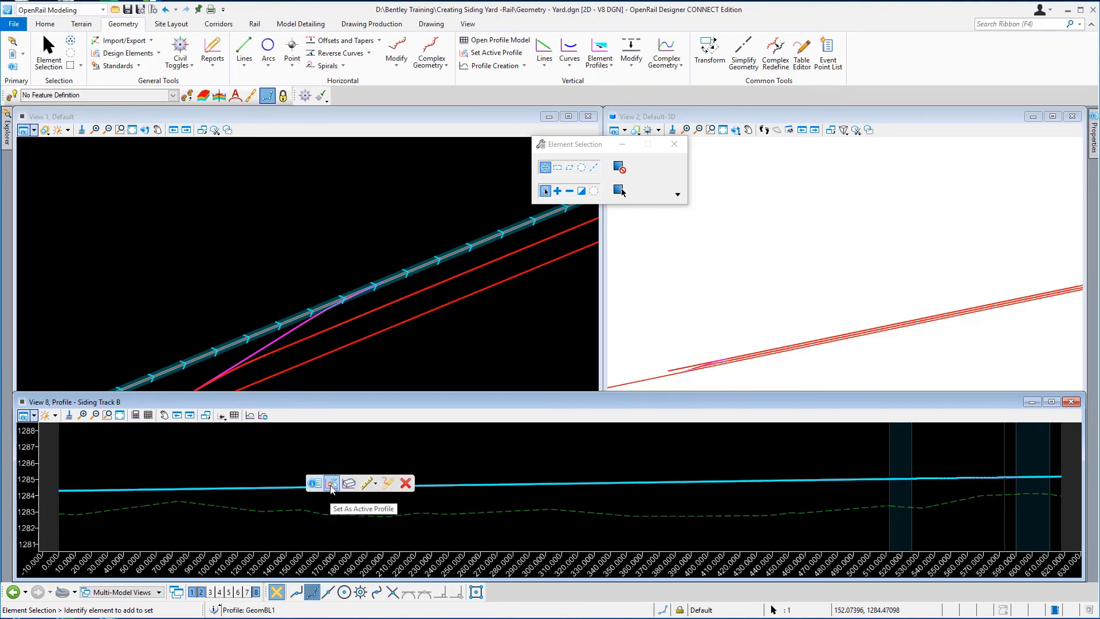
pyautogui.click(331, 485)
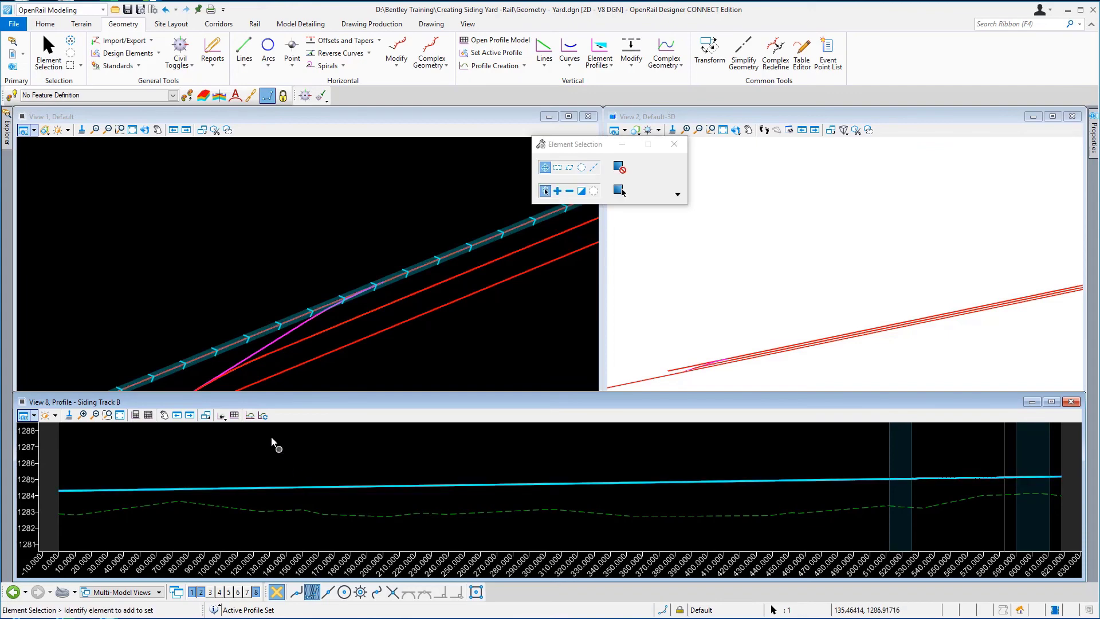
pyautogui.click(236, 290)
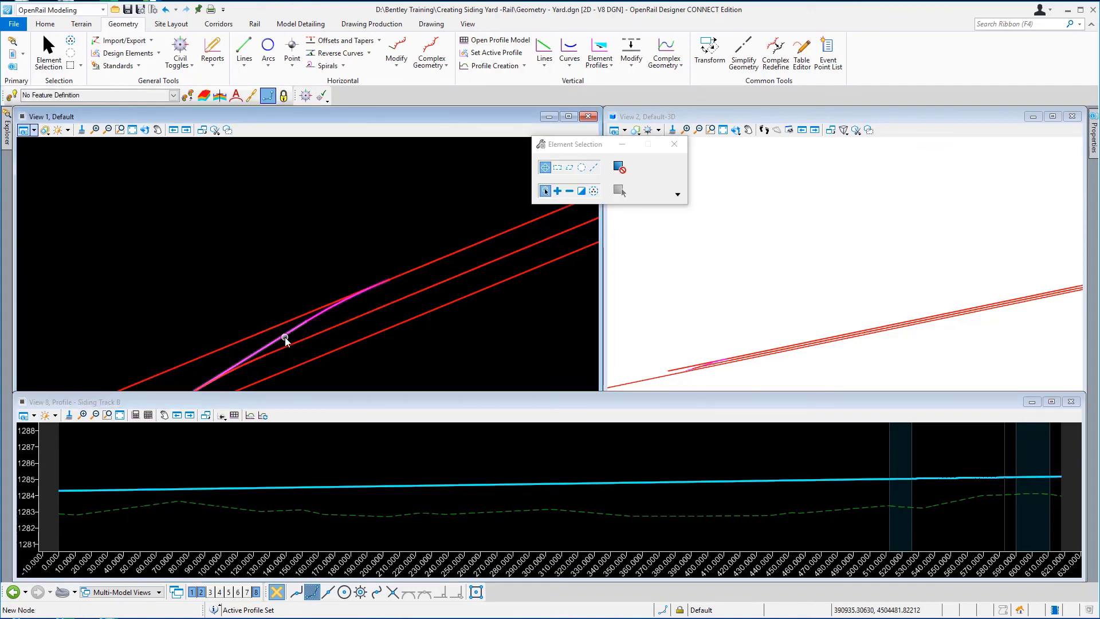
# Open the profile model of crossover CR1 in View 8.
pyautogui.click(285, 338)
pyautogui.moveTo(285, 337)
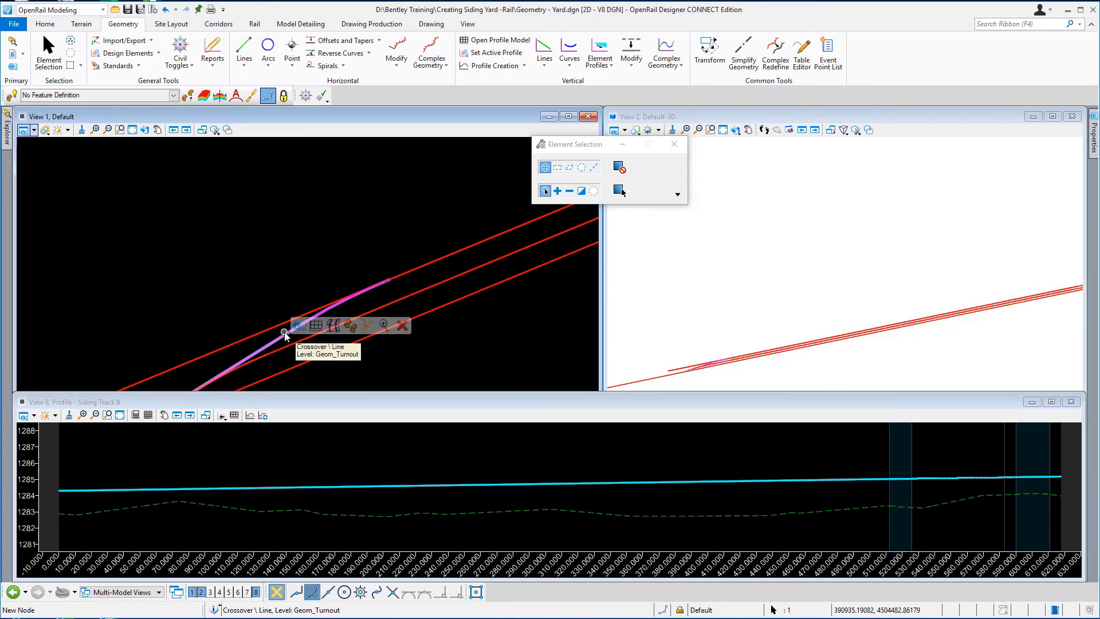
pyautogui.click(314, 327)
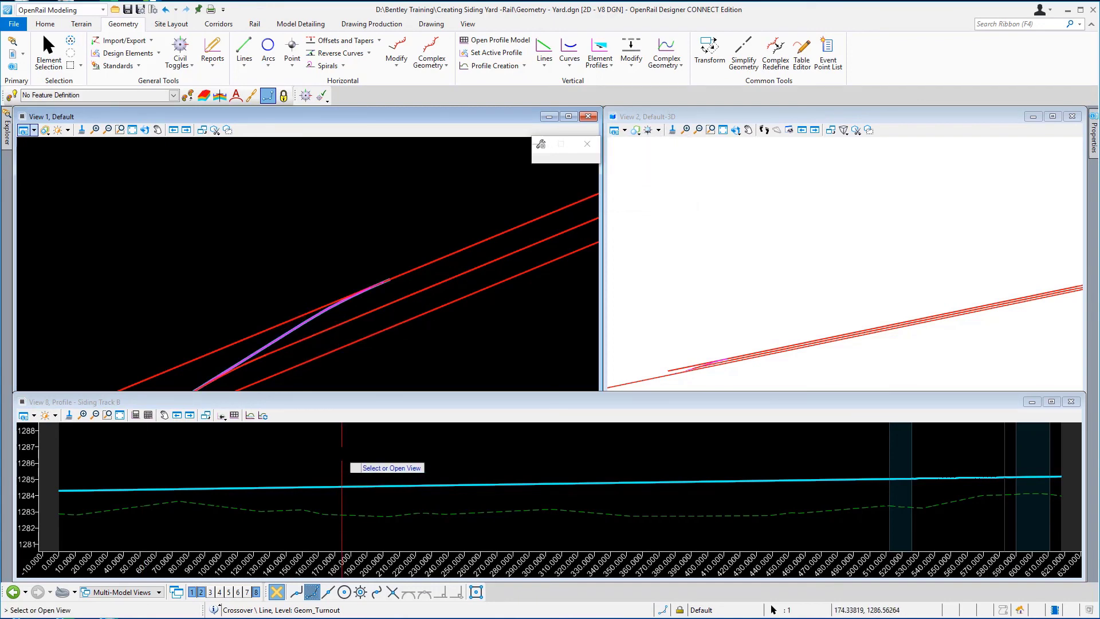
pyautogui.click(345, 474)
pyautogui.moveTo(343, 473); pyautogui.dragTo(331, 520, button='middle')
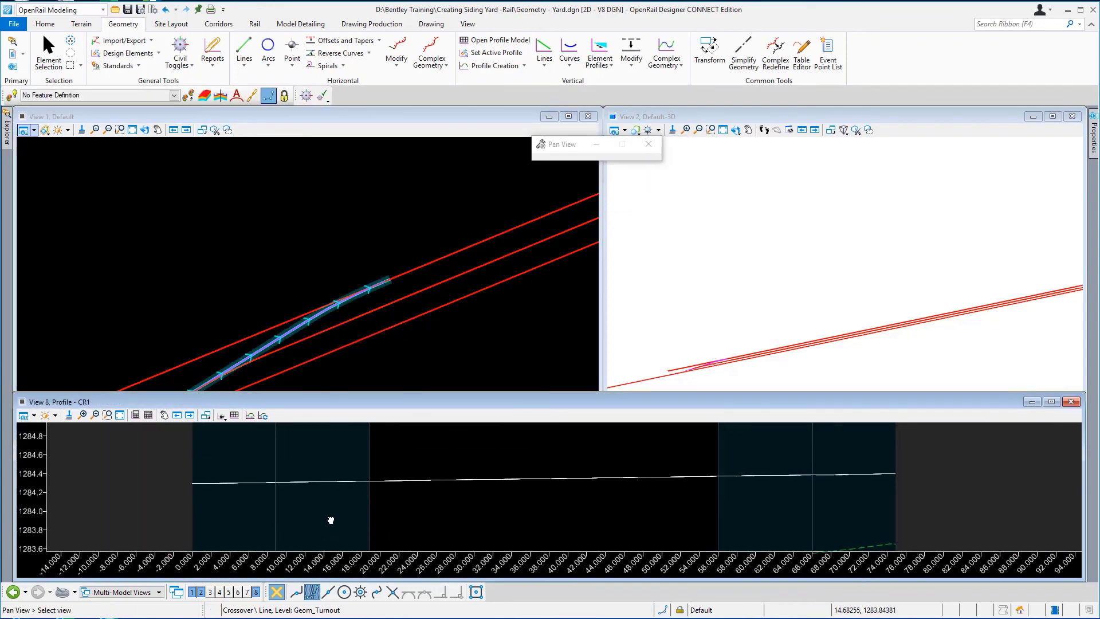
# Set the solid profile line as crossover CR1's active profile and close the profile view.
pyautogui.click(57, 69)
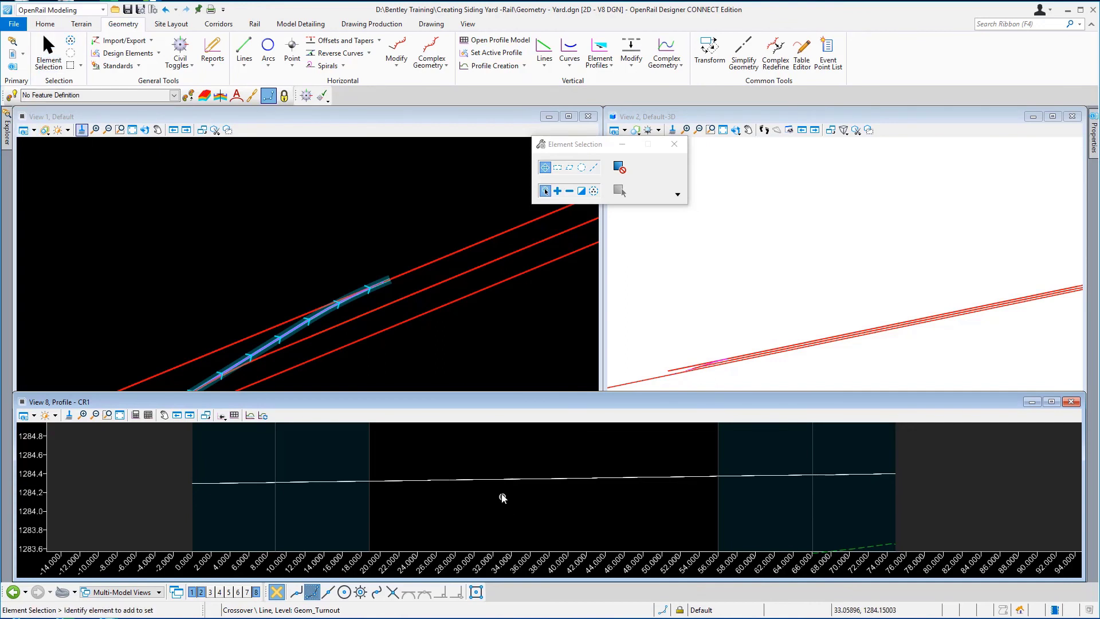
pyautogui.click(497, 477)
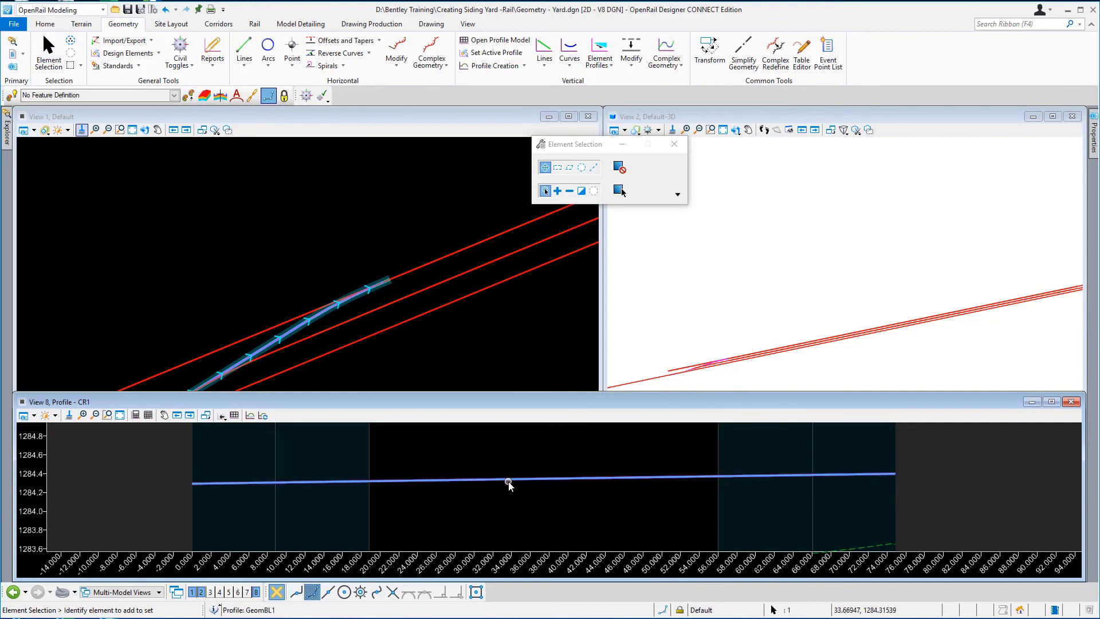
pyautogui.click(539, 476)
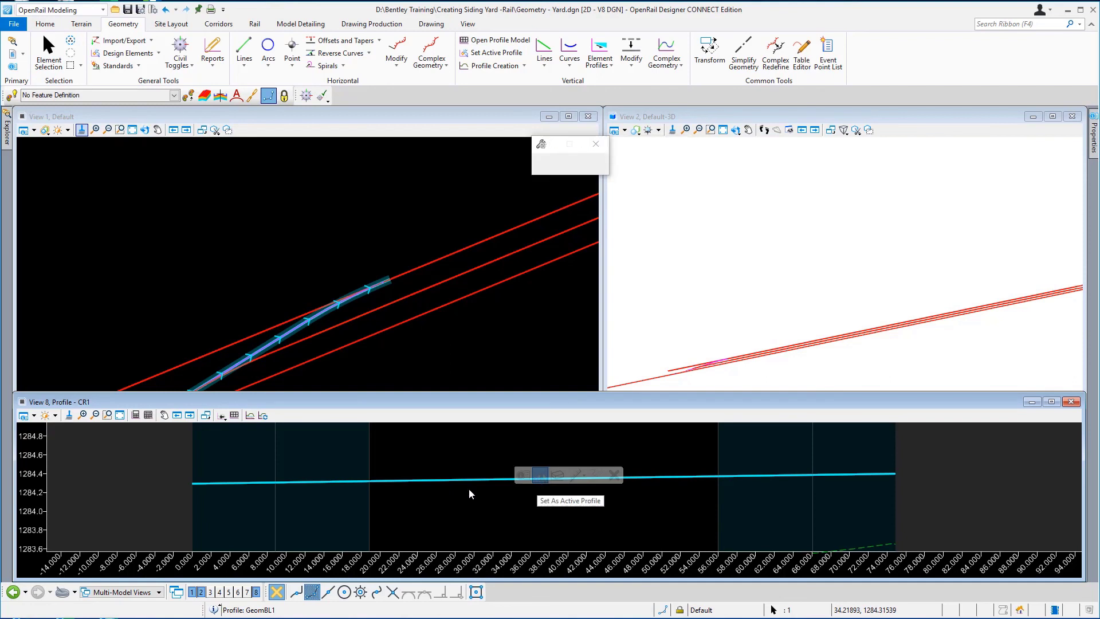
pyautogui.click(1071, 401)
pyautogui.scroll(4, 705, 372)
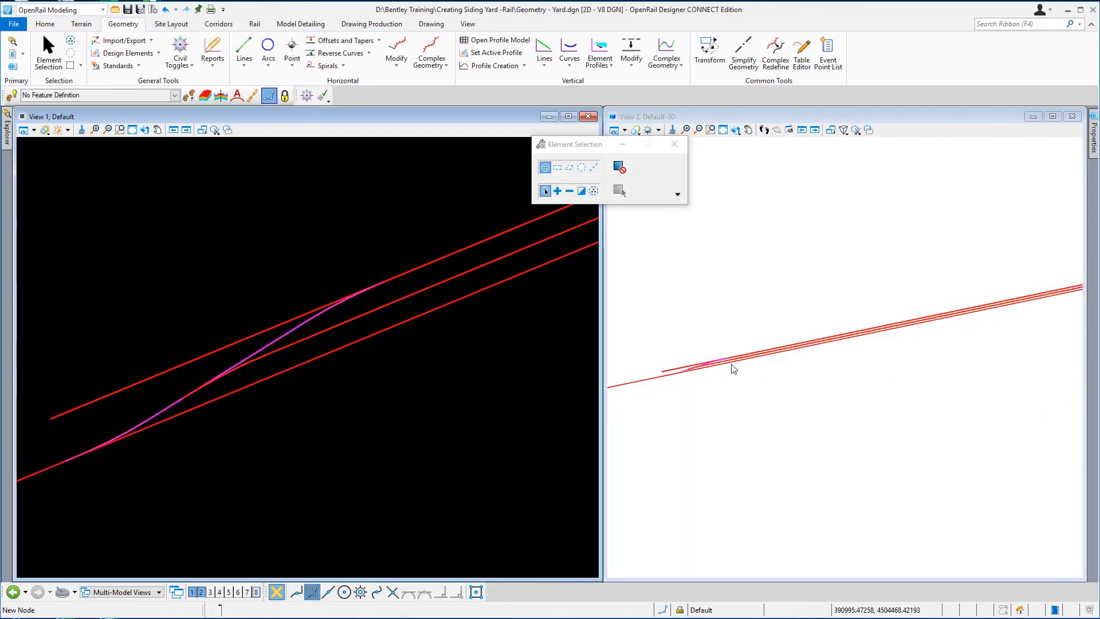
pyautogui.scroll(3, 709, 408)
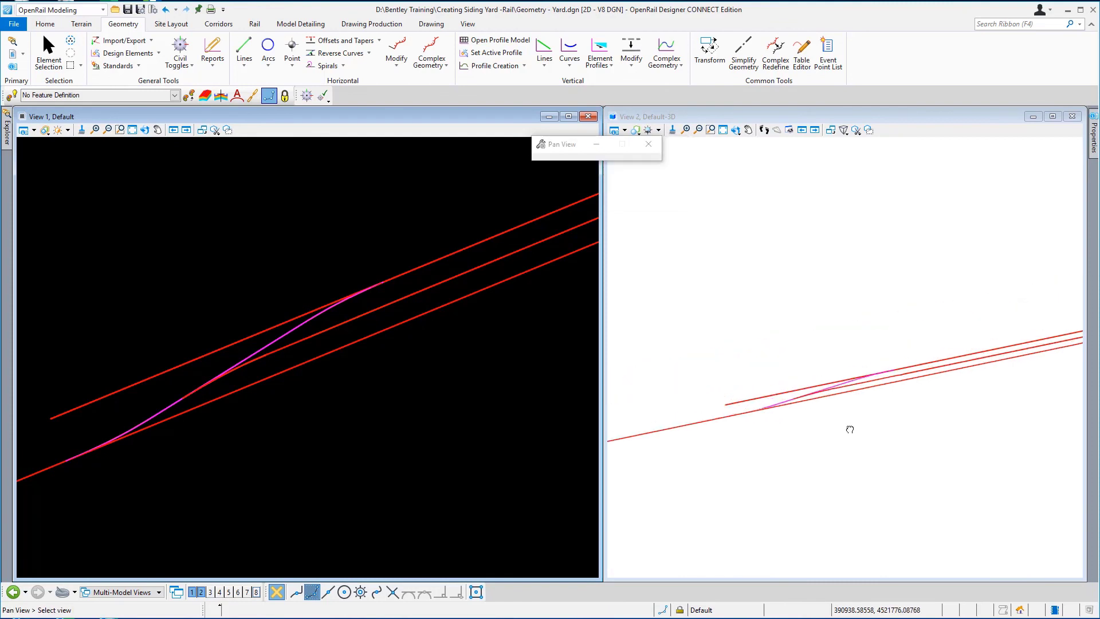